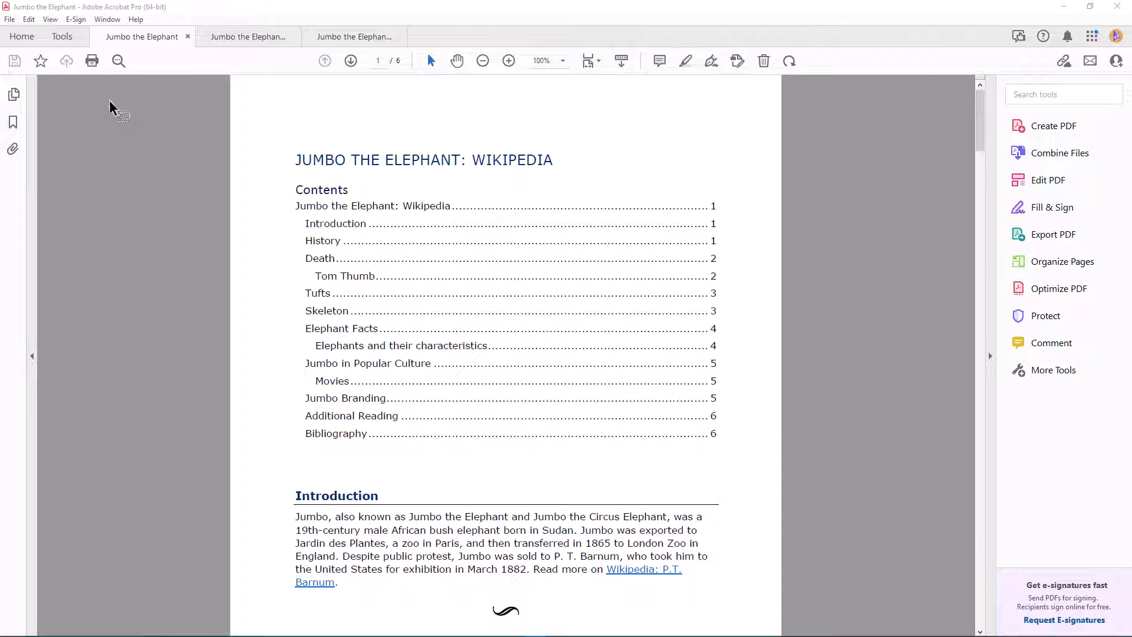
# - Add the Accessibility and Action Wizard tools to the list of tool shortcuts
pyautogui.click(67, 37)
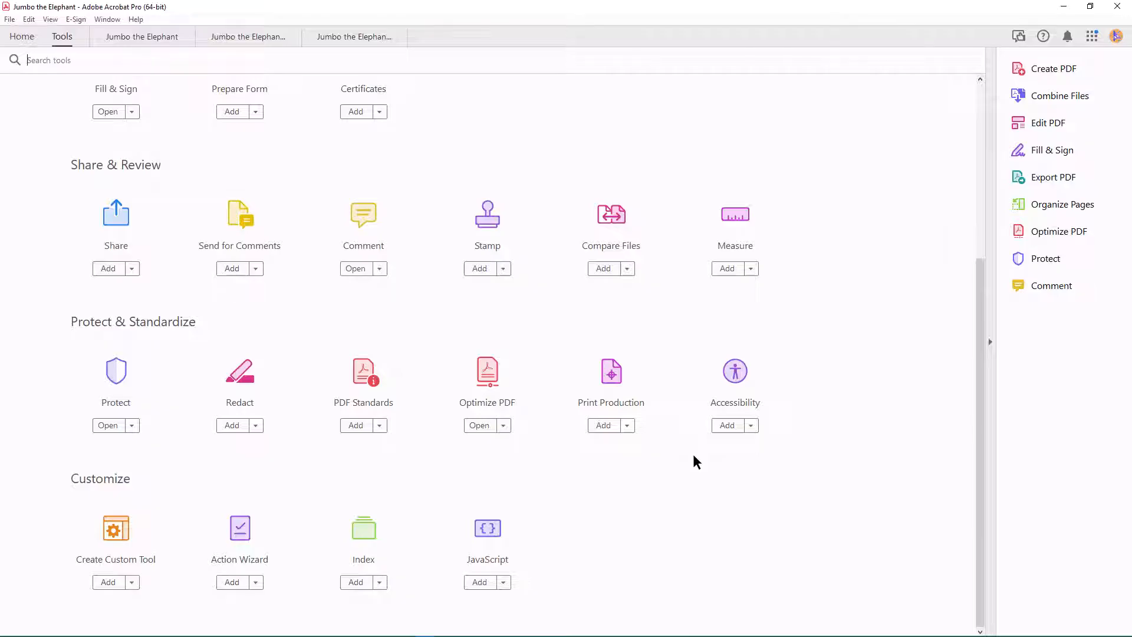
pyautogui.click(726, 426)
pyautogui.click(231, 582)
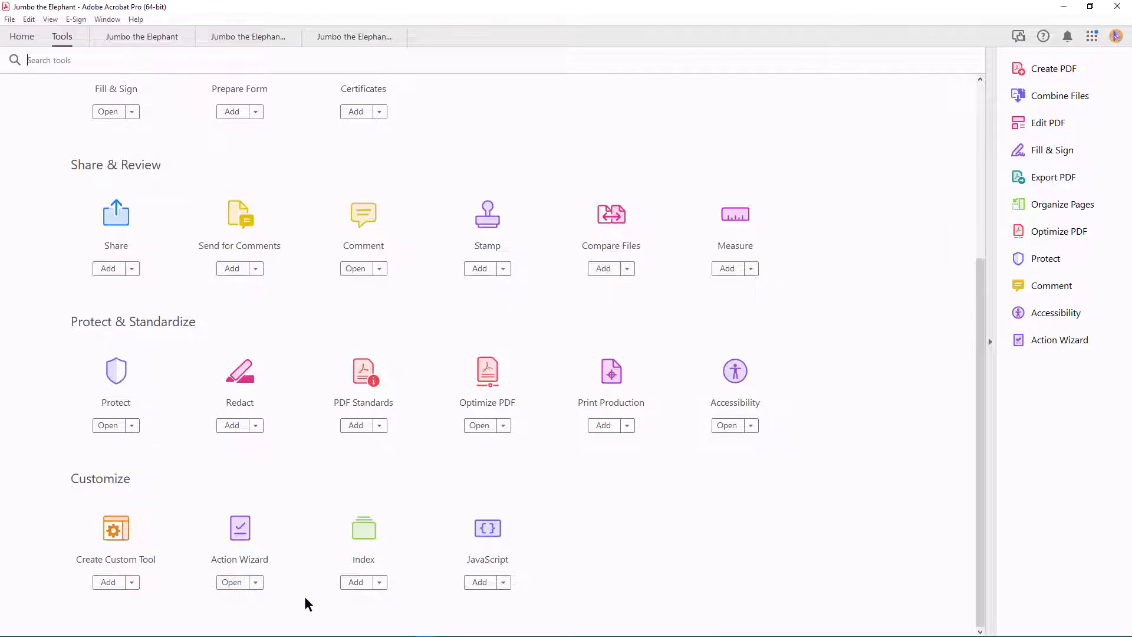
# - Return to the first Jumbo the Elephant document and add Accessibility tags to its navigation pane
pyautogui.click(130, 34)
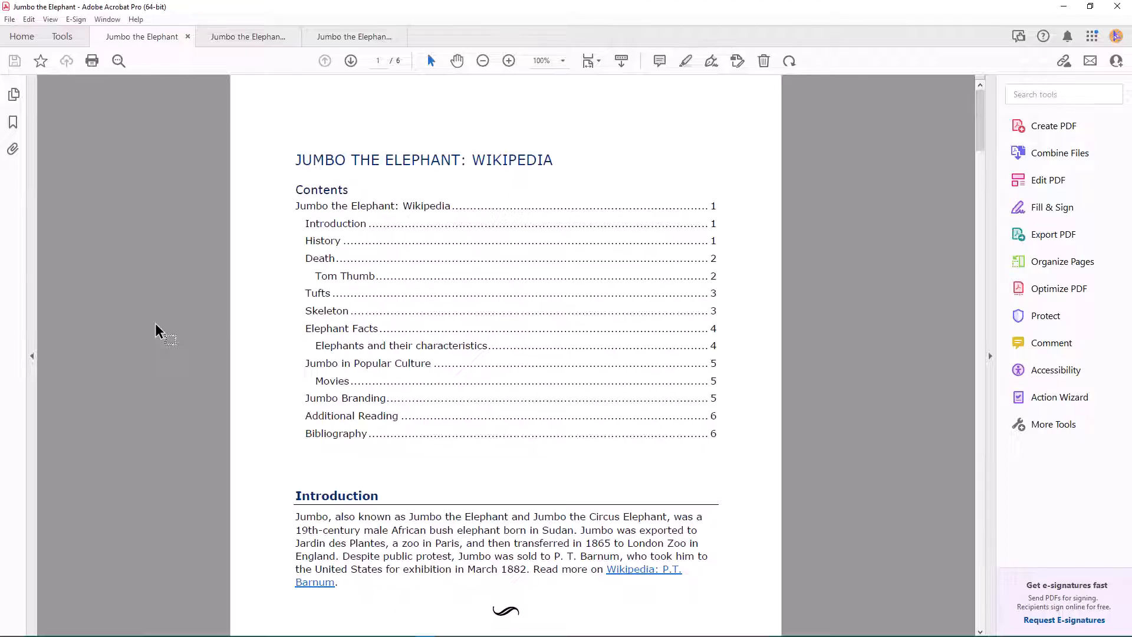
pyautogui.rightClick(17, 196)
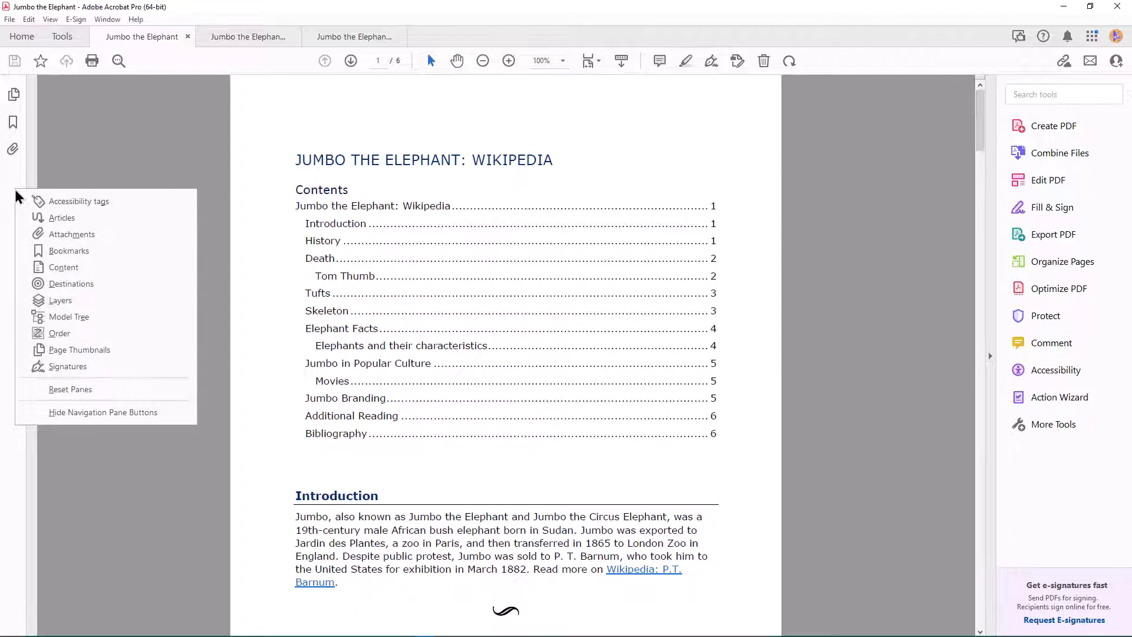
pyautogui.click(83, 202)
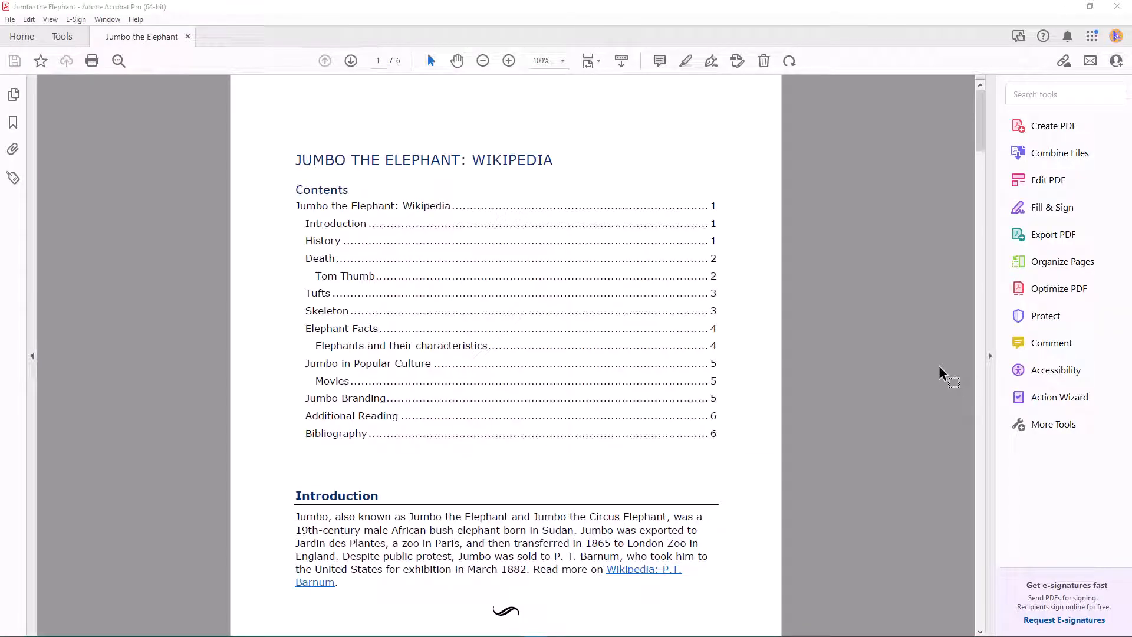
# - Run an accessibility check on all pages without creating a report, and expand the Document and Page Content results
pyautogui.click(1056, 376)
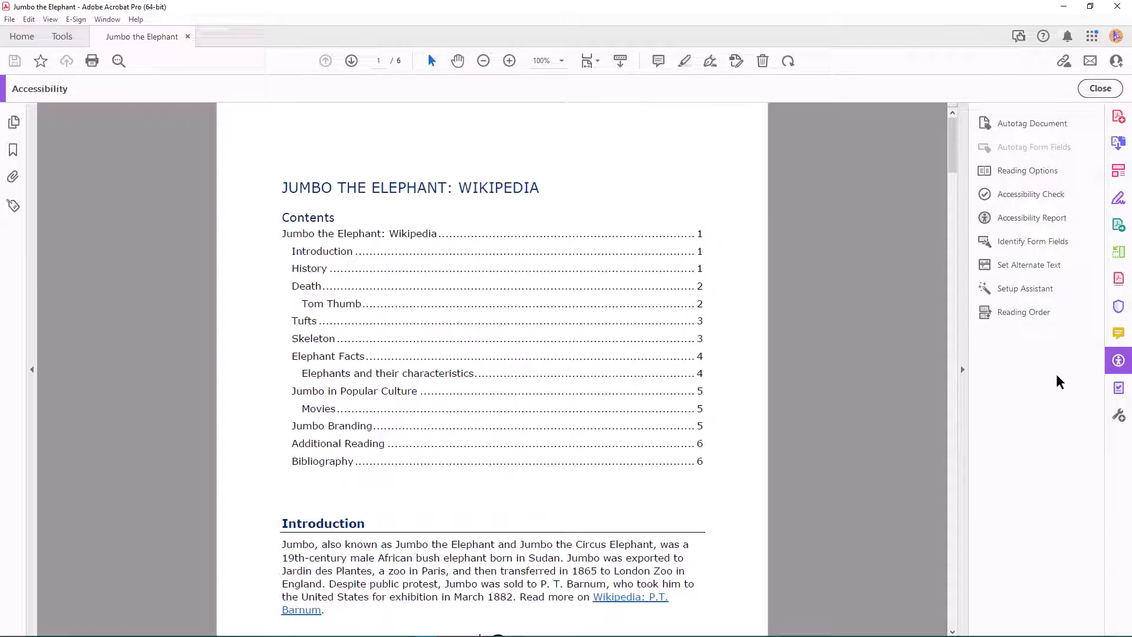
pyautogui.click(1031, 199)
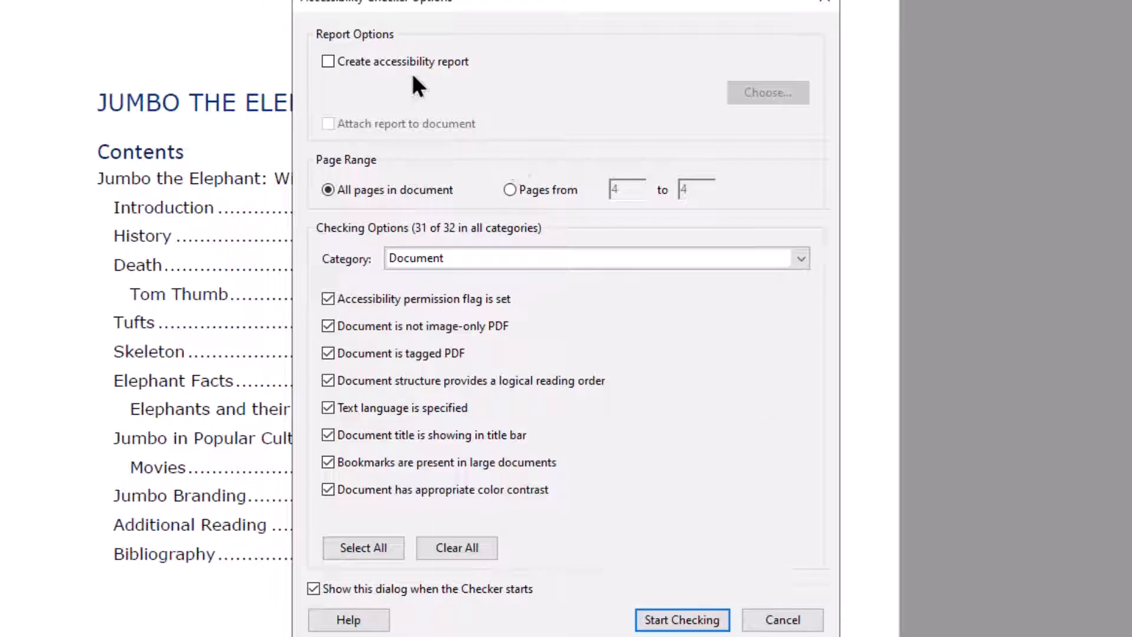
pyautogui.click(327, 62)
pyautogui.click(327, 62)
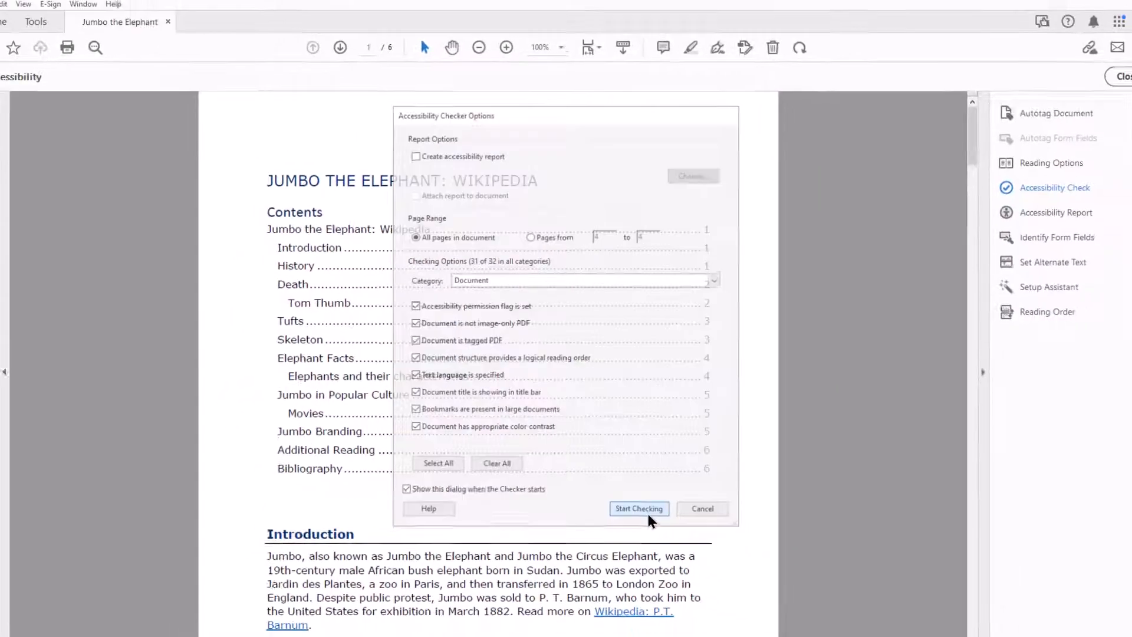
pyautogui.click(683, 620)
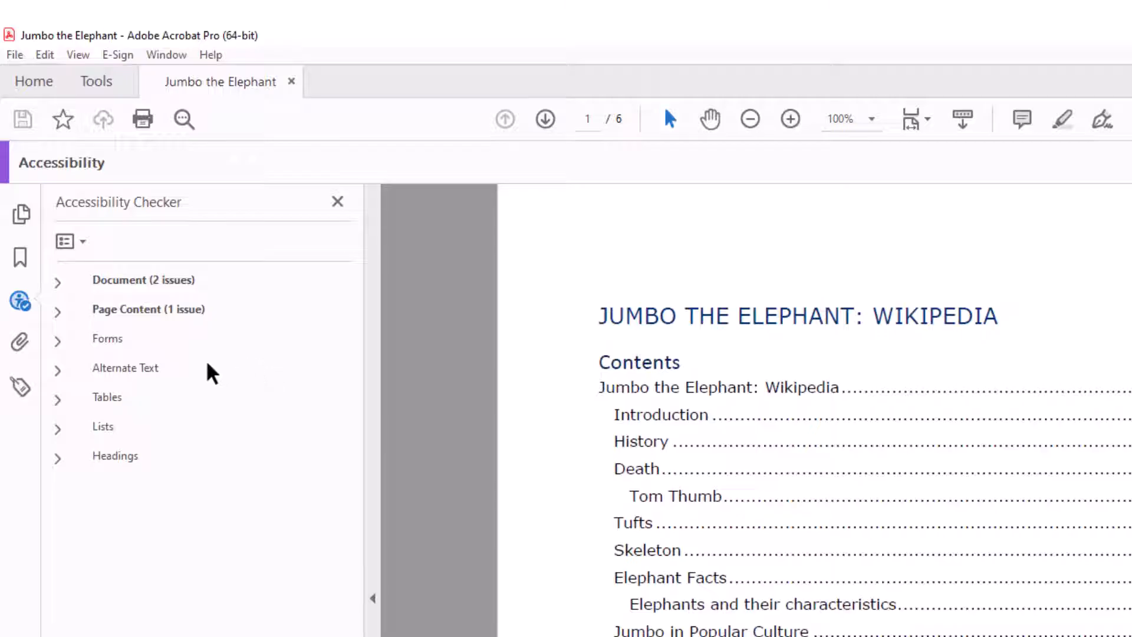
pyautogui.click(59, 285)
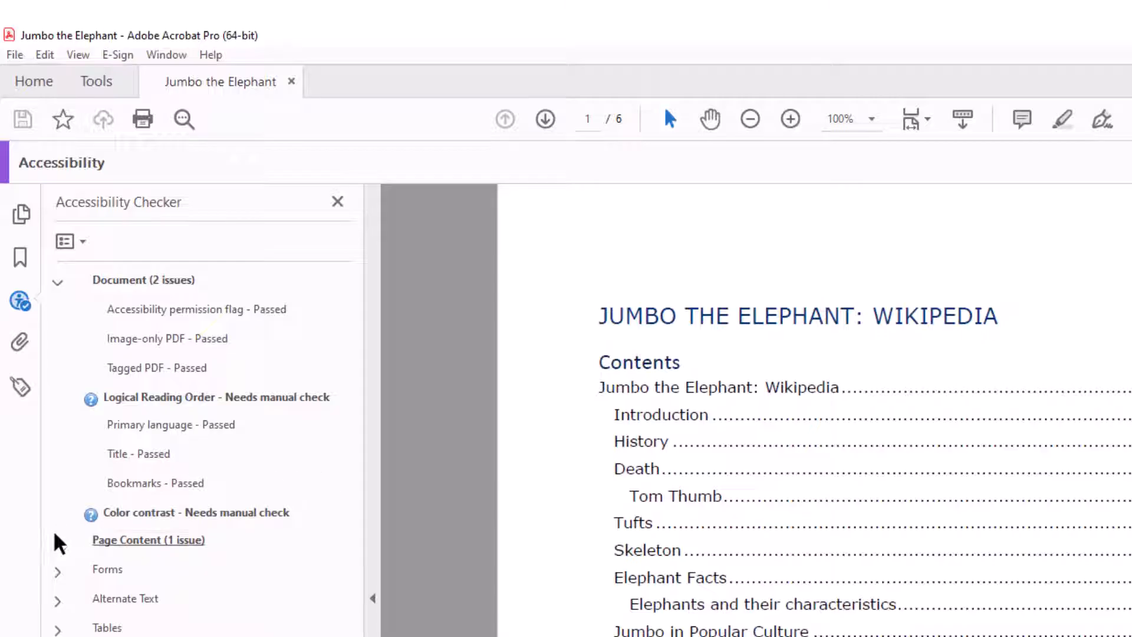
pyautogui.click(57, 545)
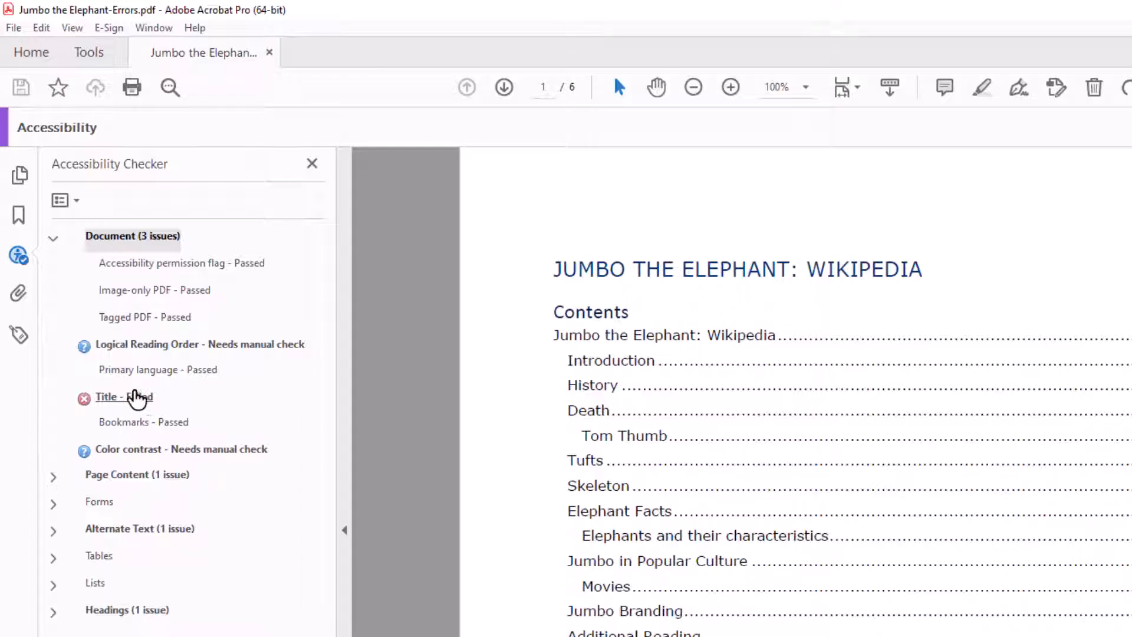
# - Fix the failed Title check by setting the document title to "Jumbo the Elephant: Wikipedia"
pyautogui.rightClick(141, 404)
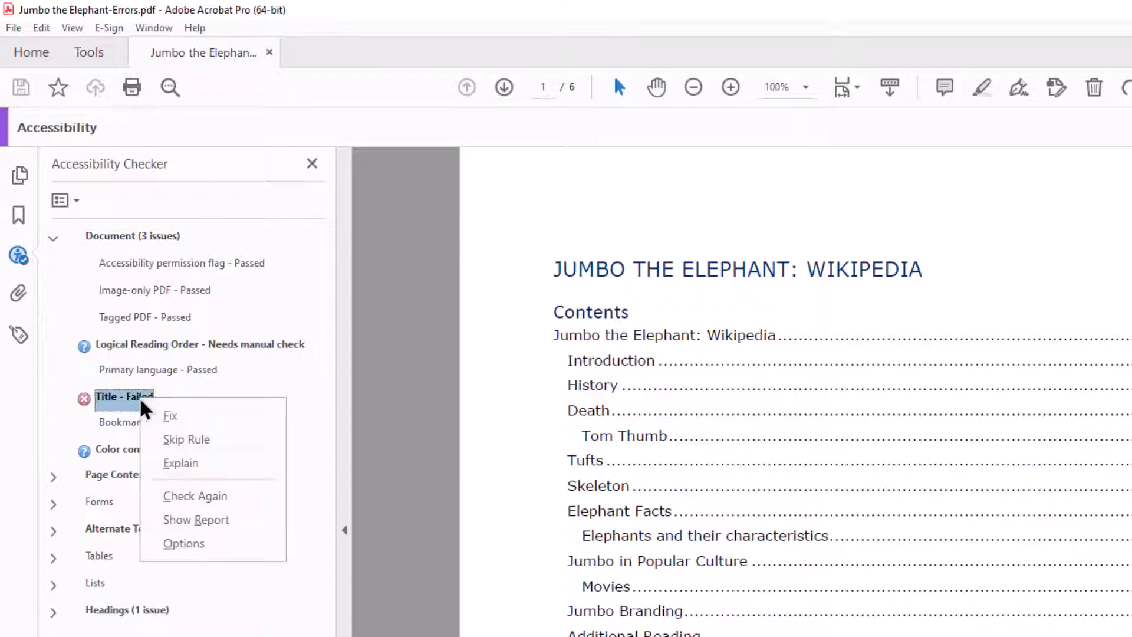
pyautogui.click(170, 417)
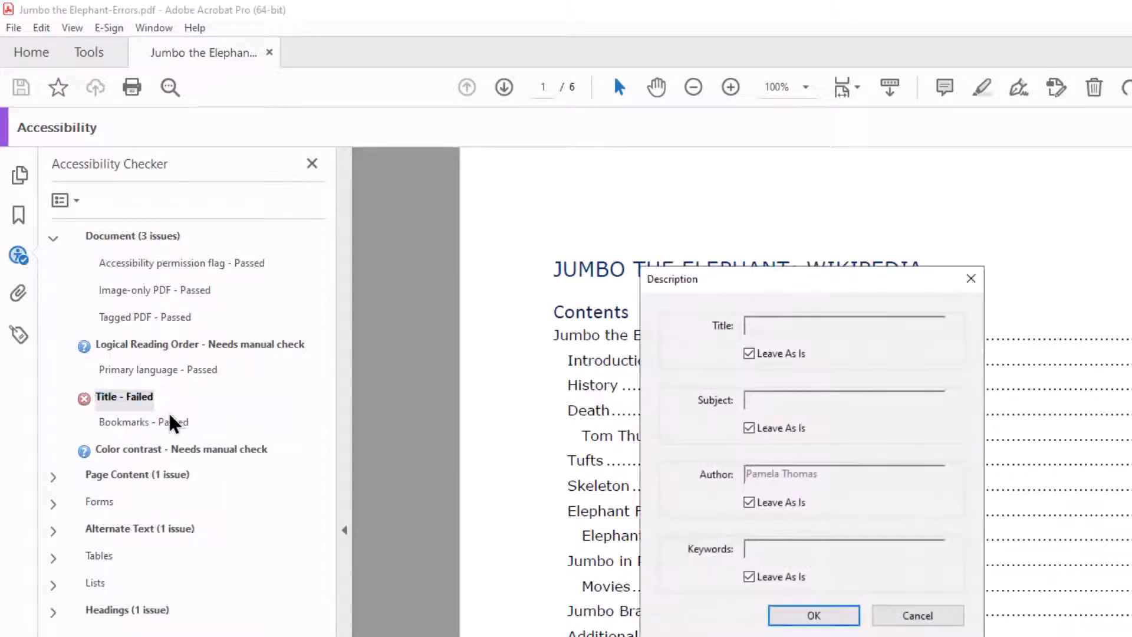
pyautogui.click(749, 354)
pyautogui.click(772, 325)
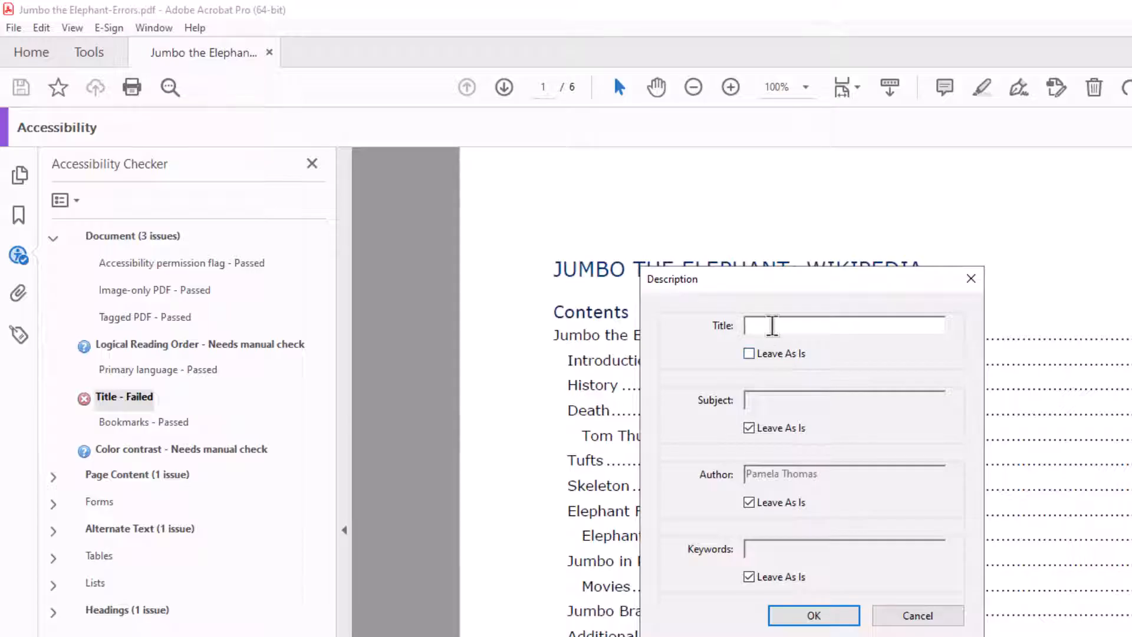
pyautogui.write('Jumbo the Elephant: Wiki')
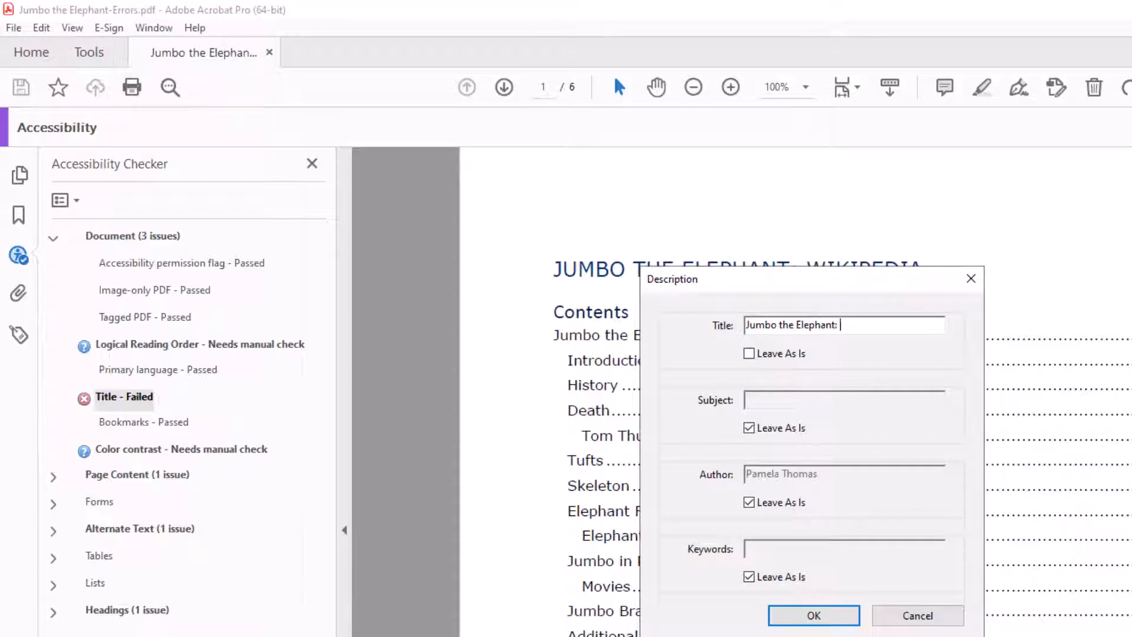
pyautogui.write('pedia')
pyautogui.click(826, 617)
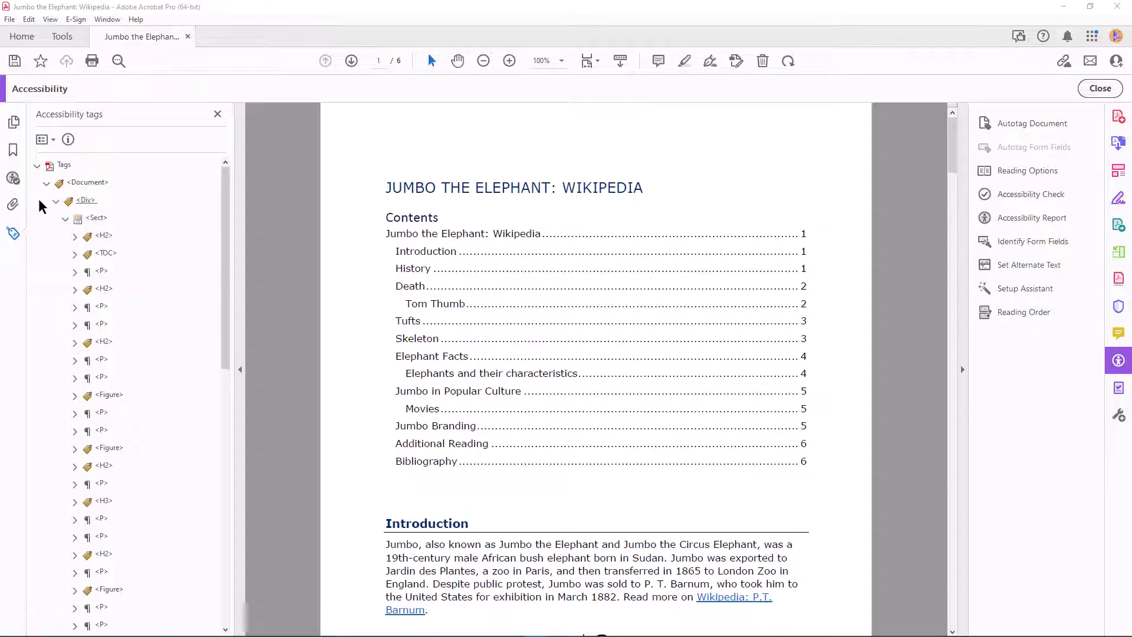
# - Examine the reading order in the tag tree, going from the Document tag down to the History heading's H2 tag
pyautogui.click(37, 166)
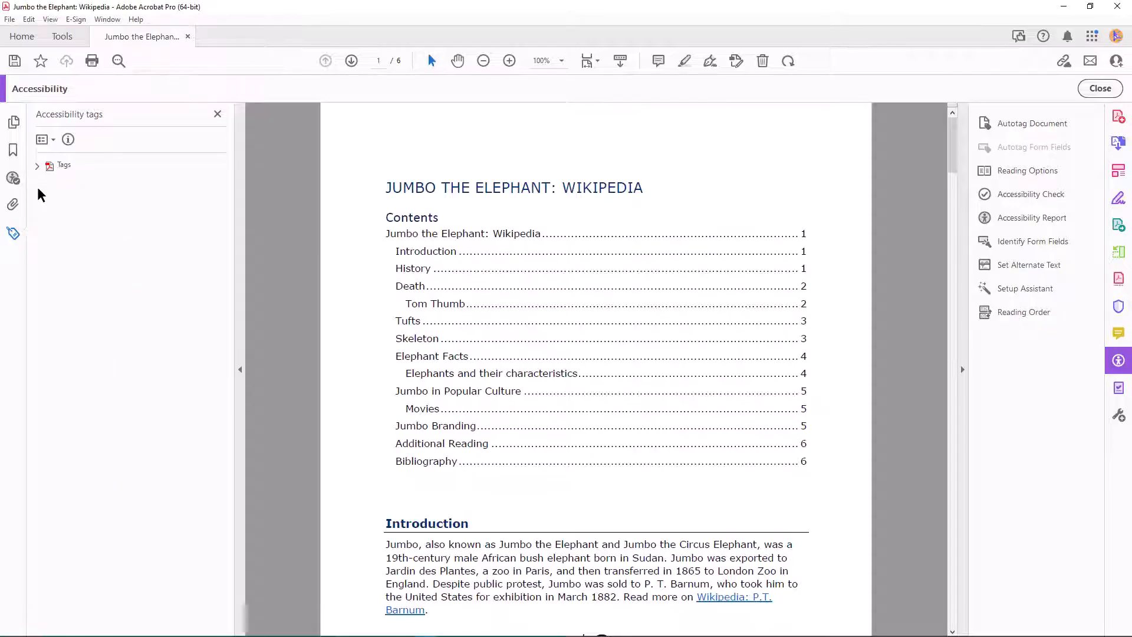
pyautogui.click(36, 166)
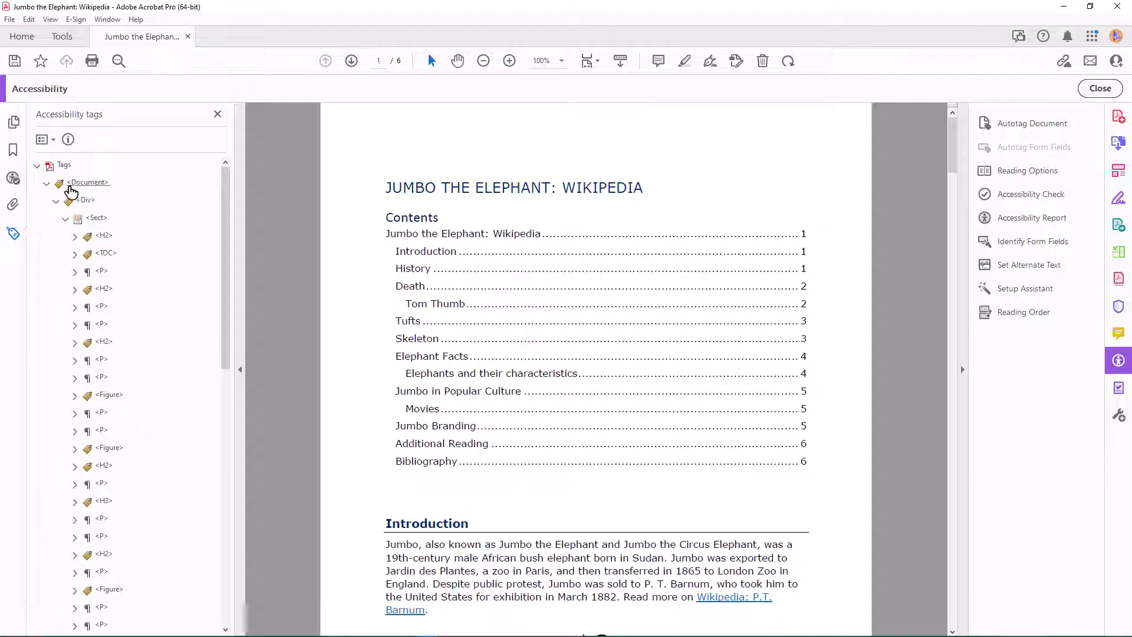
pyautogui.click(86, 184)
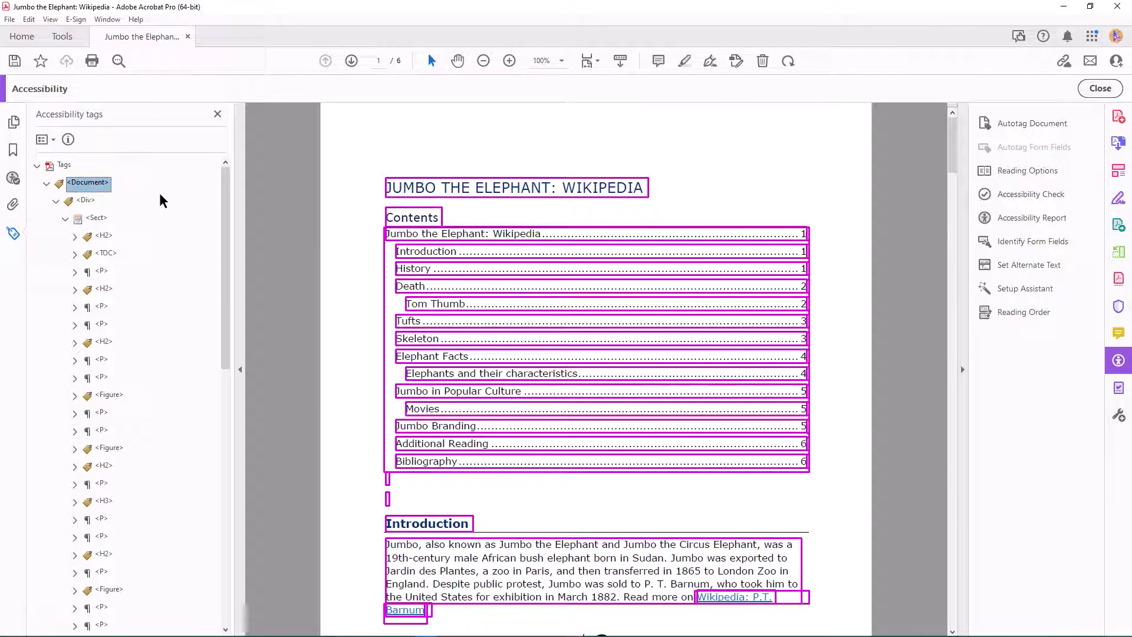
pyautogui.press('Down')
pyautogui.press('Down')
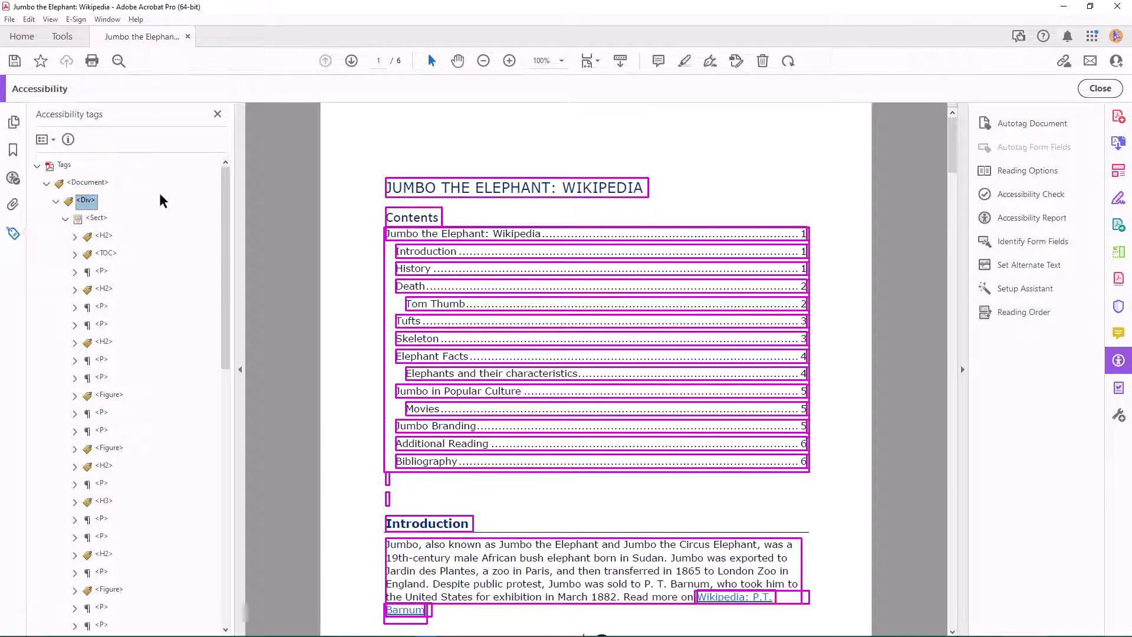
pyautogui.press('Down')
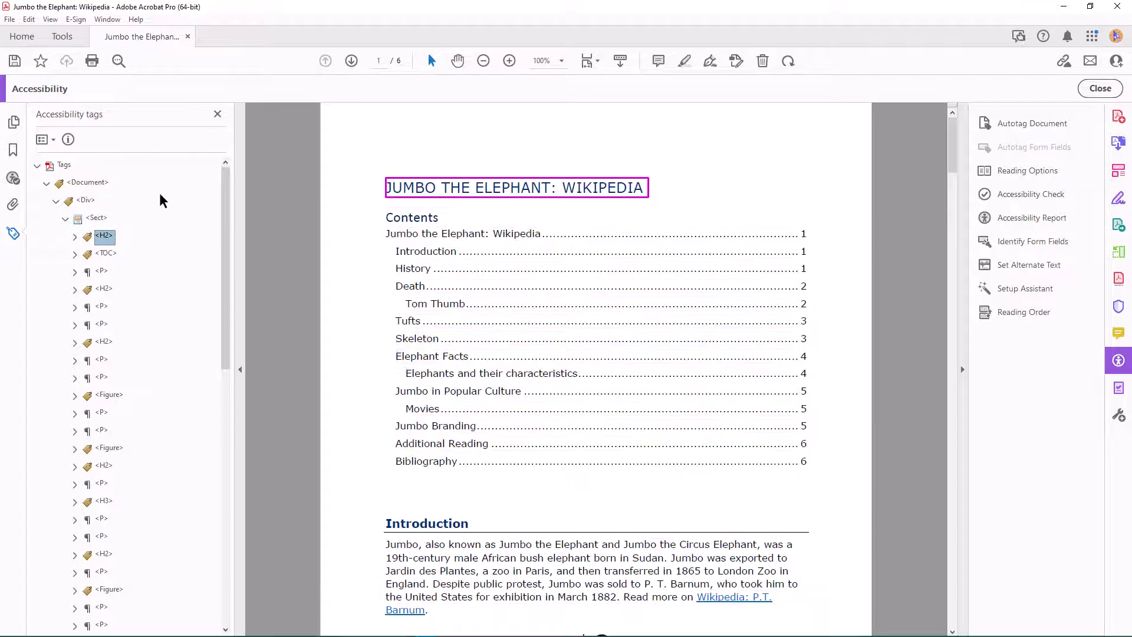
pyautogui.press('Down')
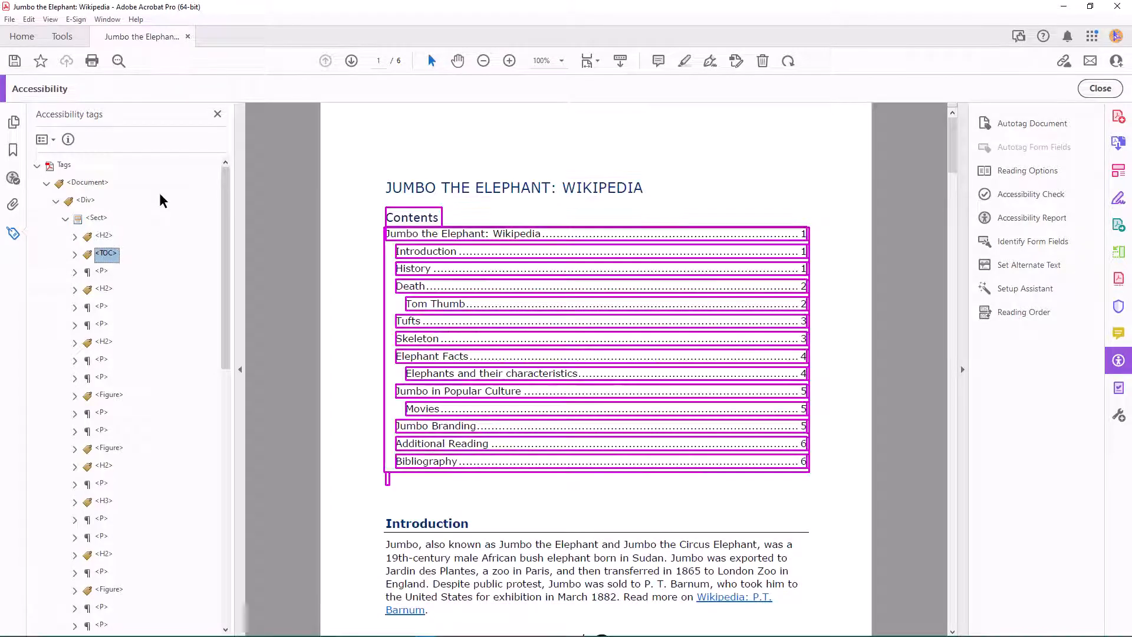
pyautogui.press('Down')
pyautogui.press('Down')
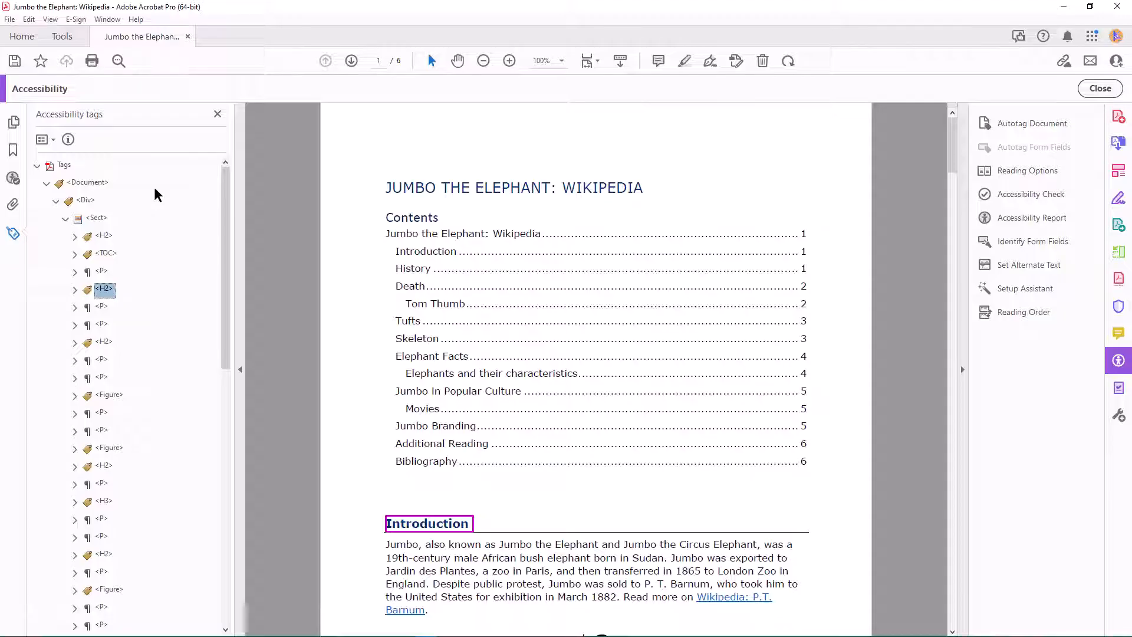
pyautogui.press('Down')
pyautogui.press('Down')
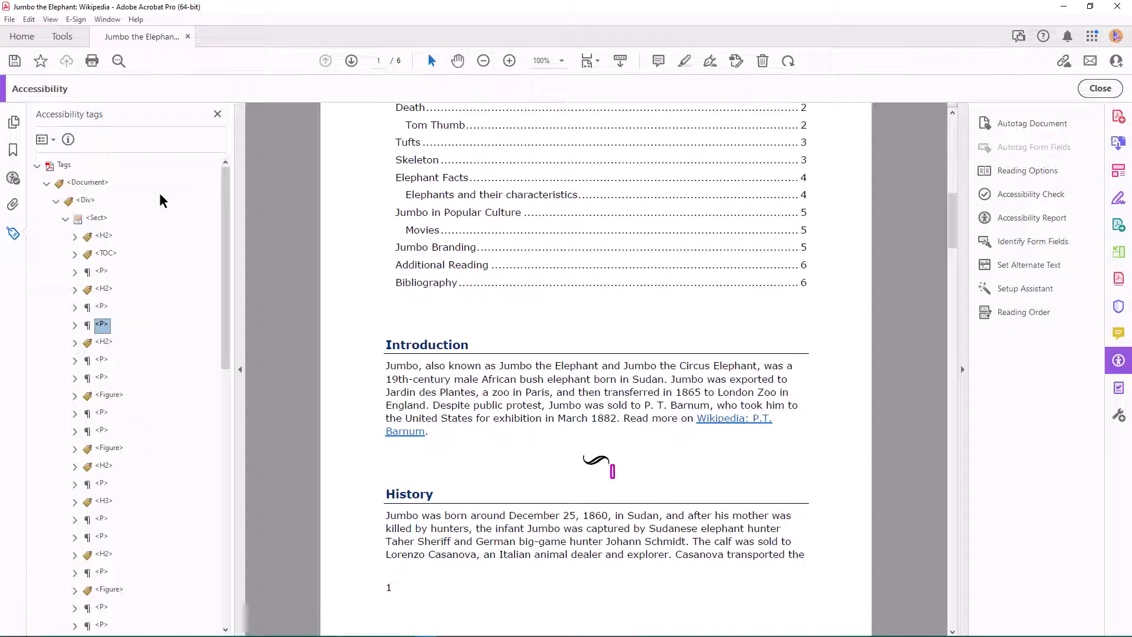
pyautogui.press('Down')
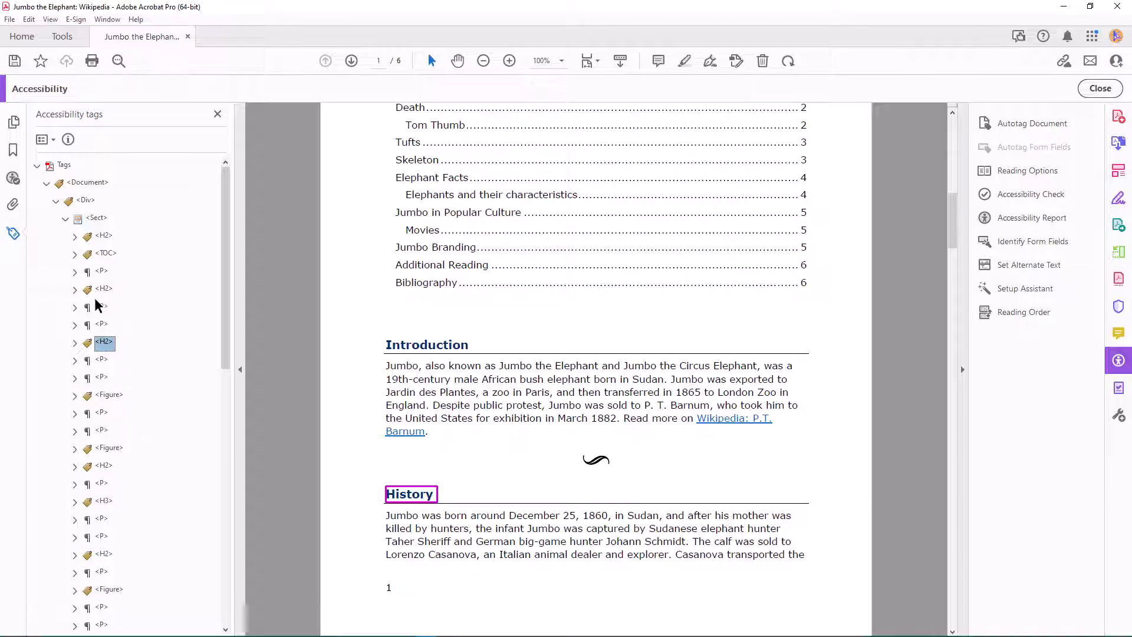
# - Cut the History heading's H2 tag and paste it directly after the Introduction paragraph's P tag
pyautogui.rightClick(110, 347)
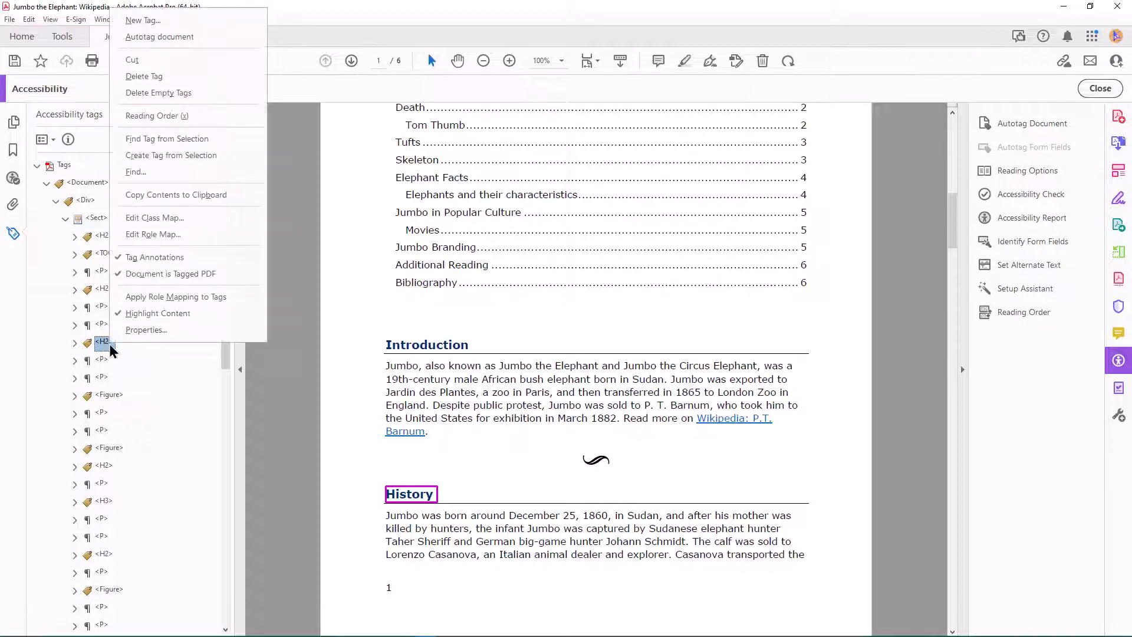
pyautogui.click(164, 61)
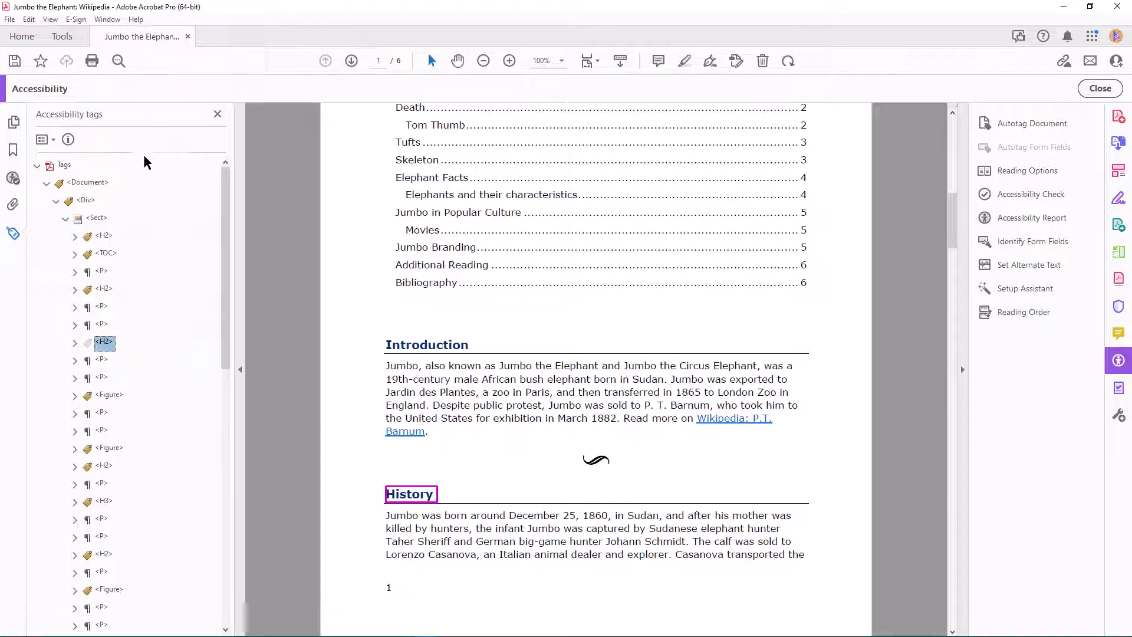
pyautogui.click(101, 308)
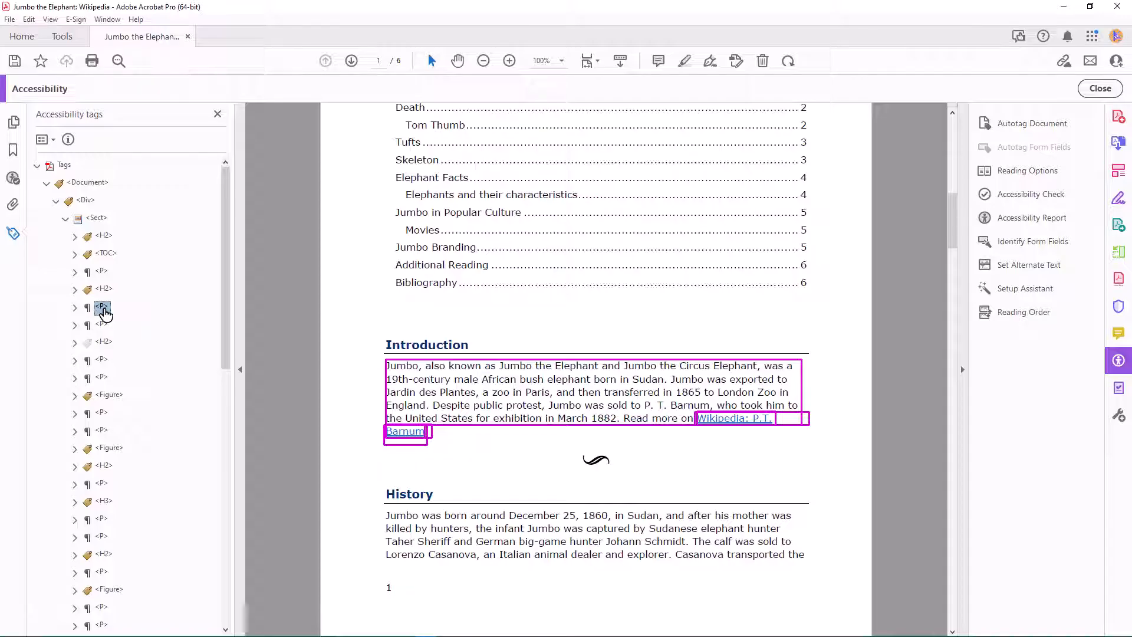
pyautogui.rightClick(104, 312)
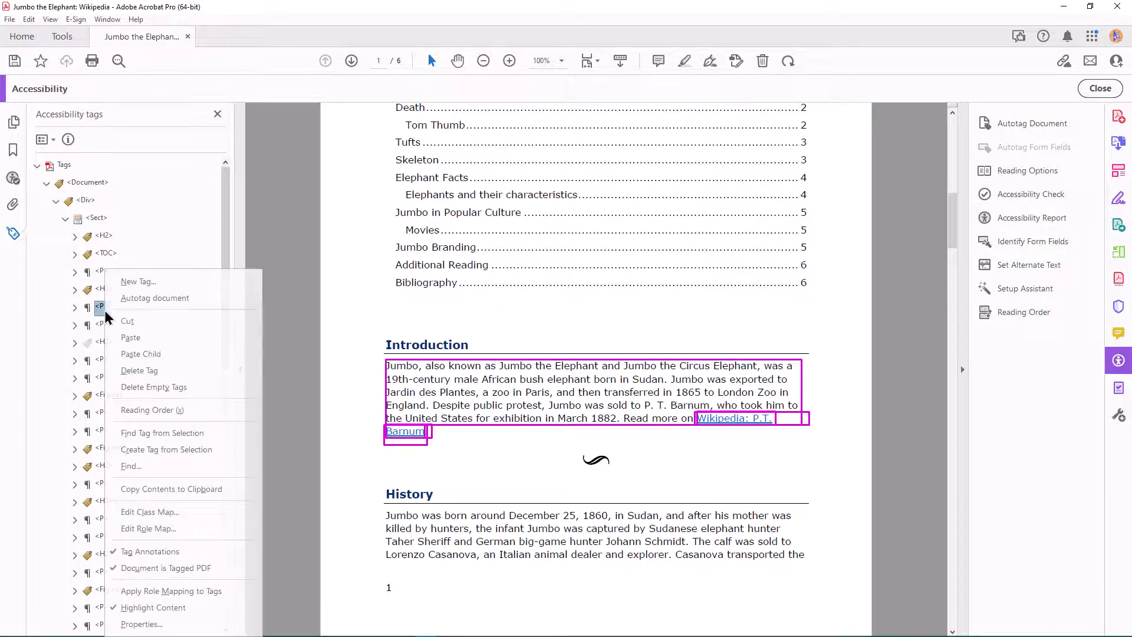
pyautogui.click(130, 335)
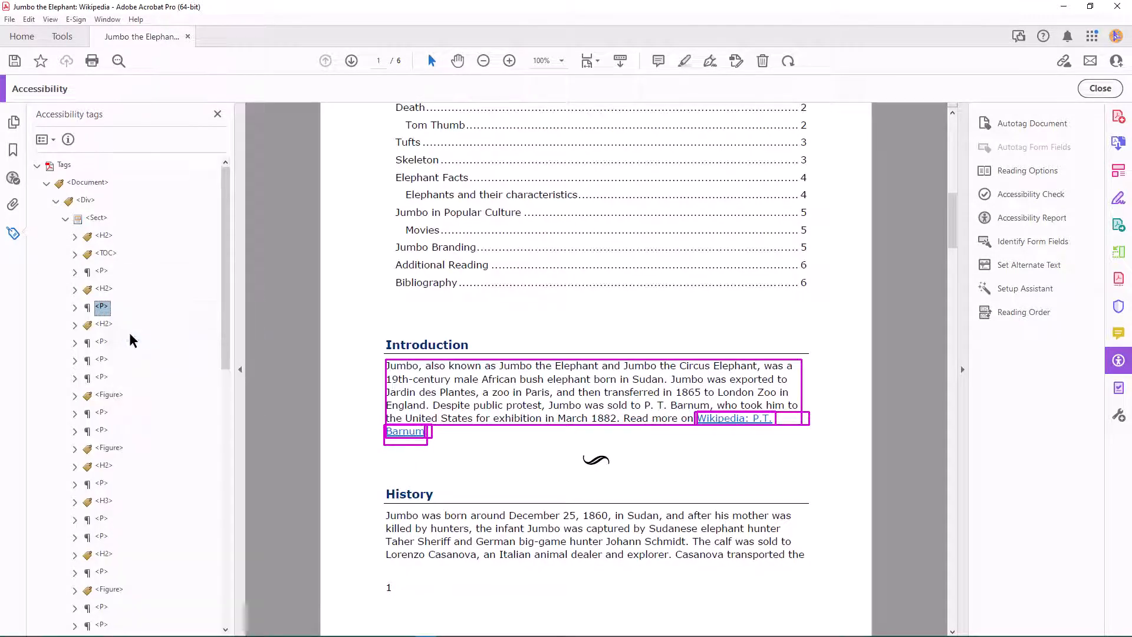
# - Check the new tag order one tag at a time, from the Introduction heading to the tags after the History heading
pyautogui.click(106, 289)
pyautogui.click(105, 308)
pyautogui.click(106, 326)
pyautogui.click(105, 342)
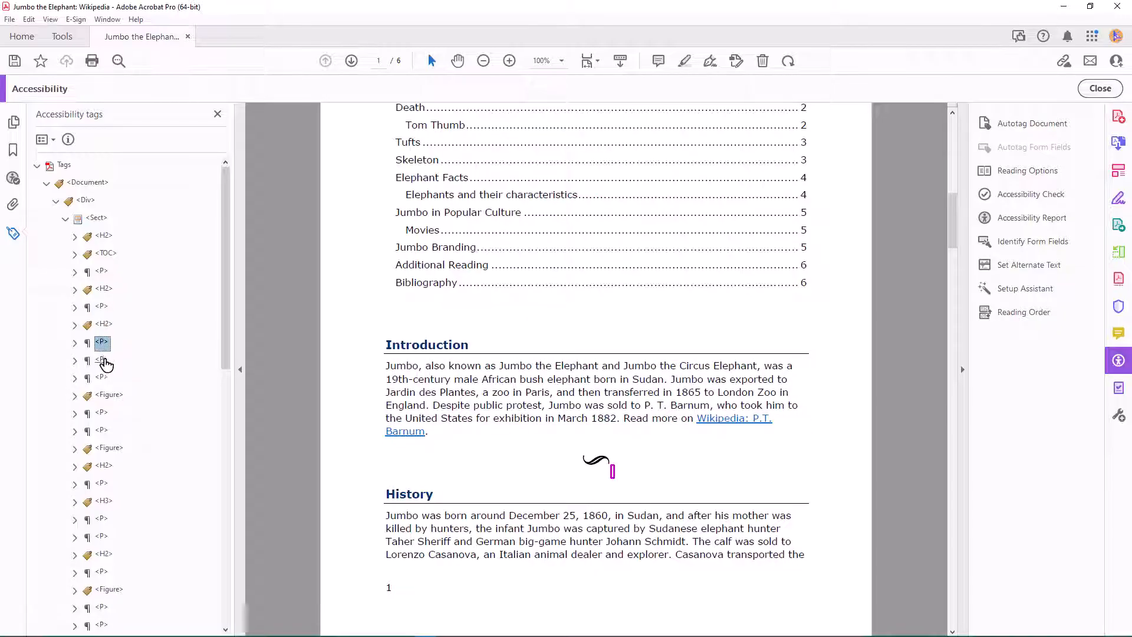
pyautogui.click(104, 360)
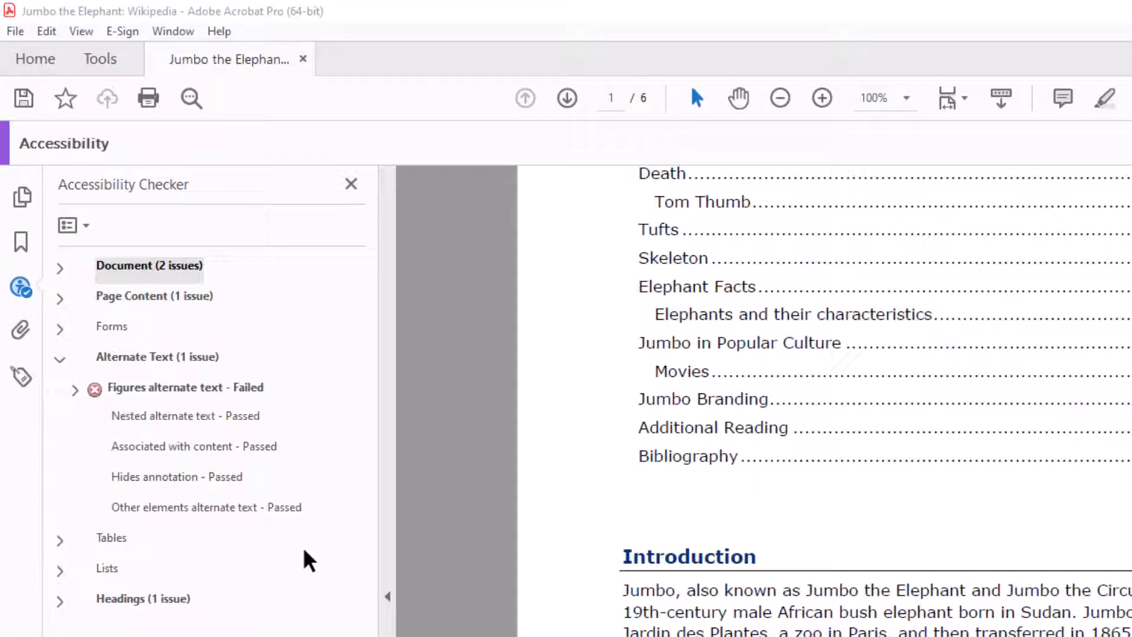
# - Start fixing Figure 1 under the failed Figures alternate text check and look through the three images that need alternate text
pyautogui.click(75, 391)
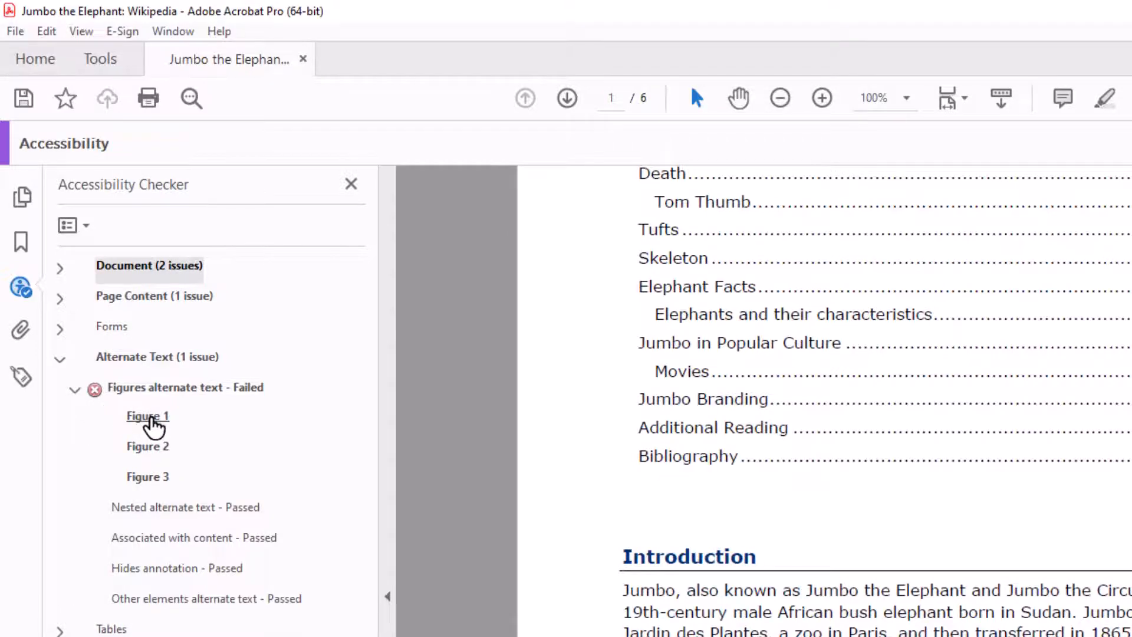
pyautogui.rightClick(152, 423)
pyautogui.click(184, 442)
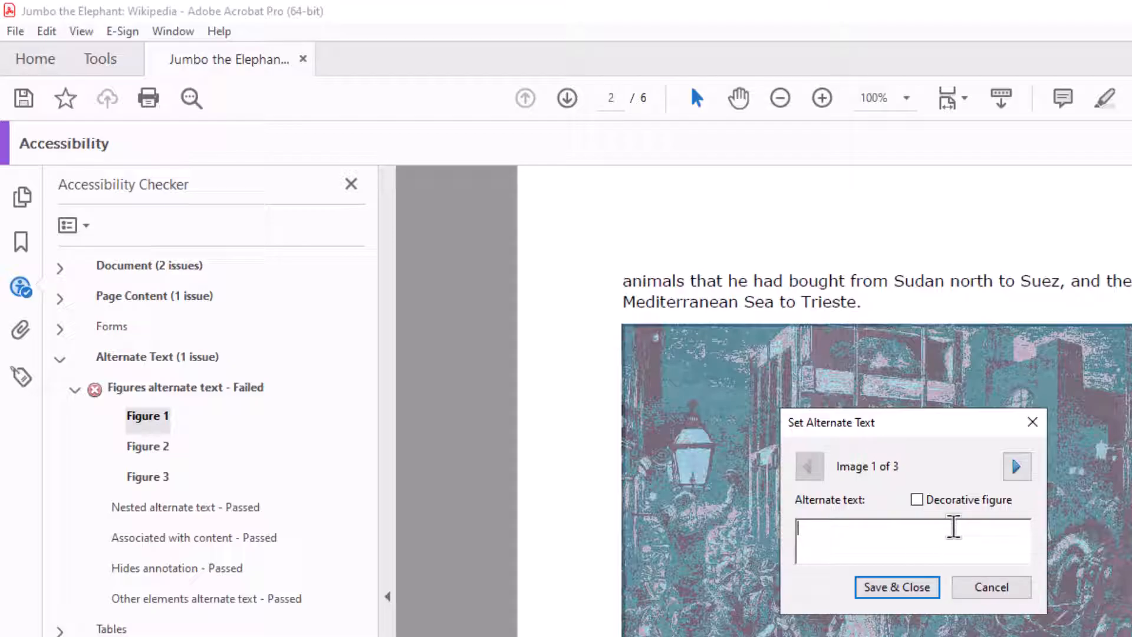
pyautogui.click(1018, 468)
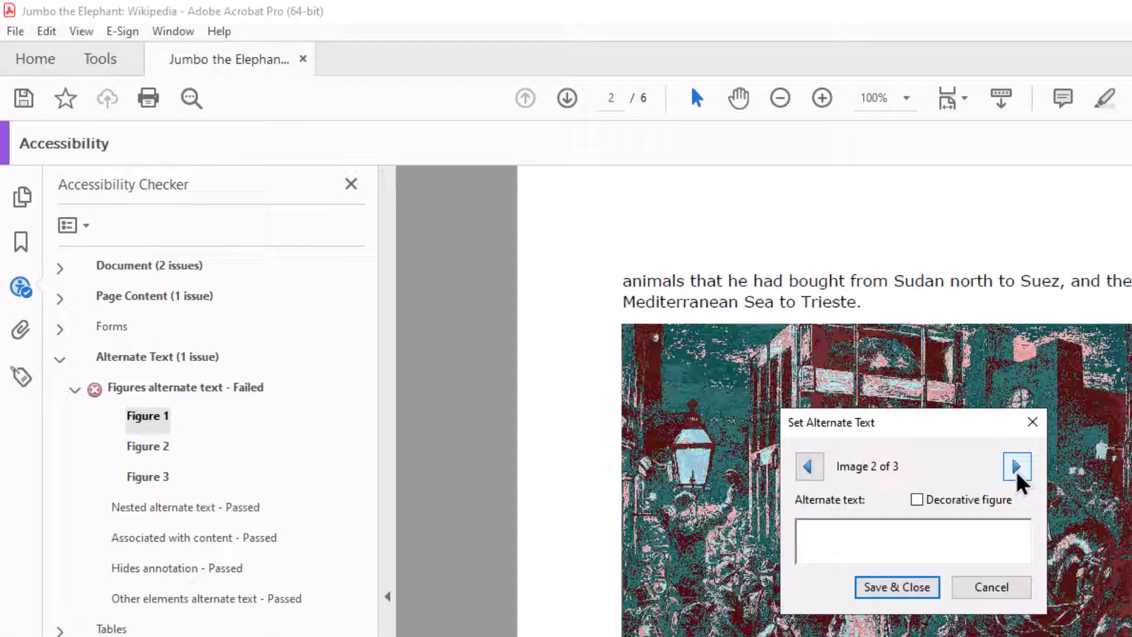
pyautogui.click(1017, 469)
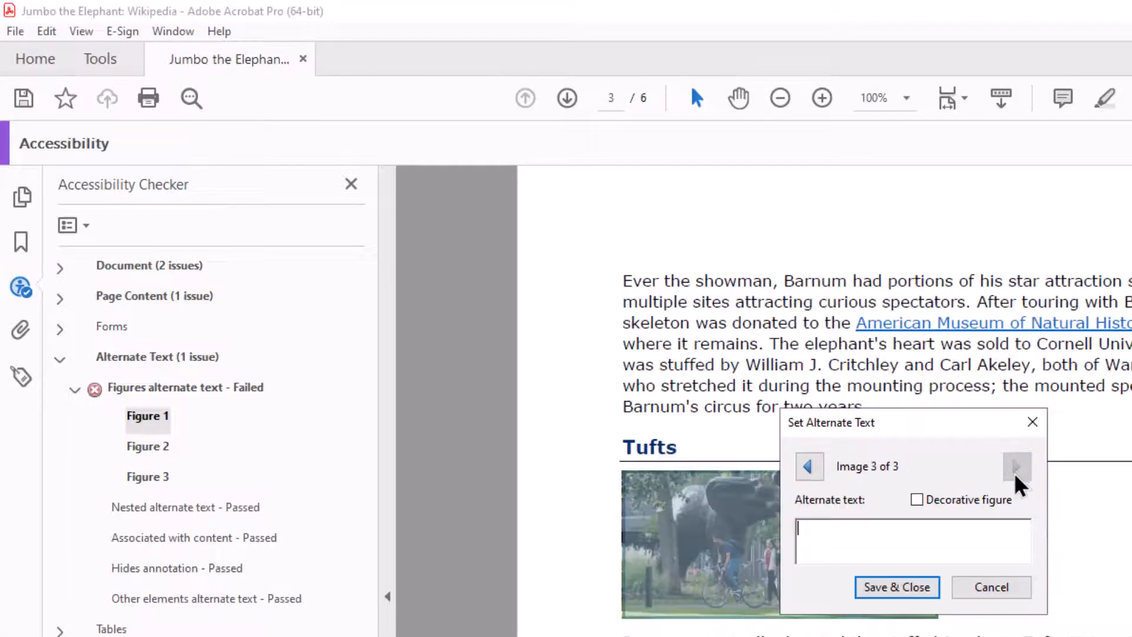
pyautogui.click(805, 469)
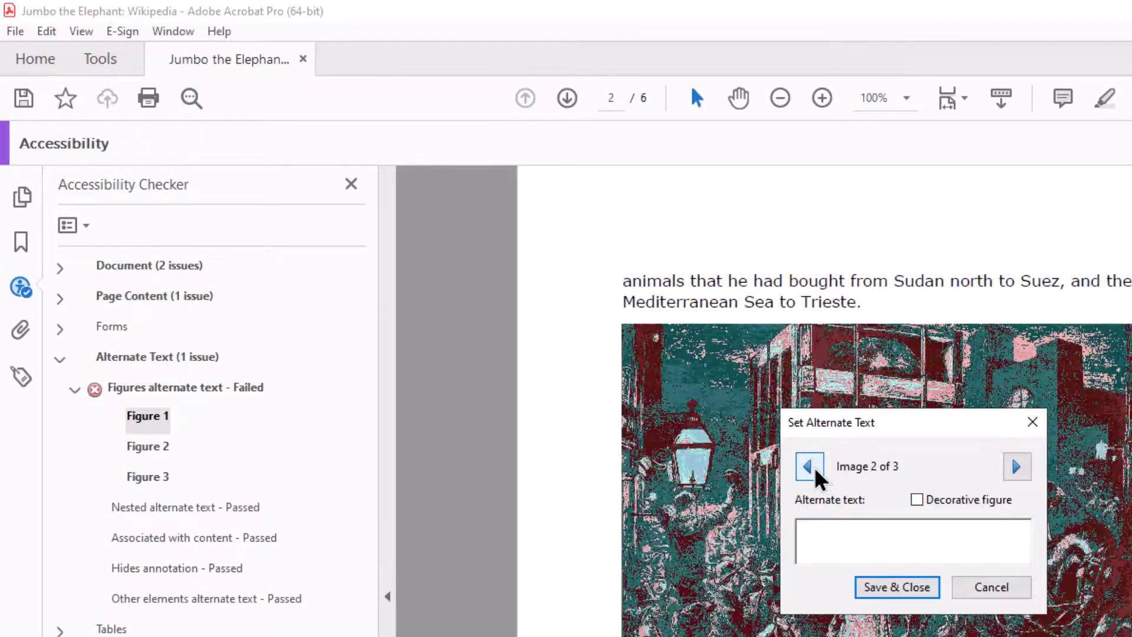
pyautogui.click(816, 469)
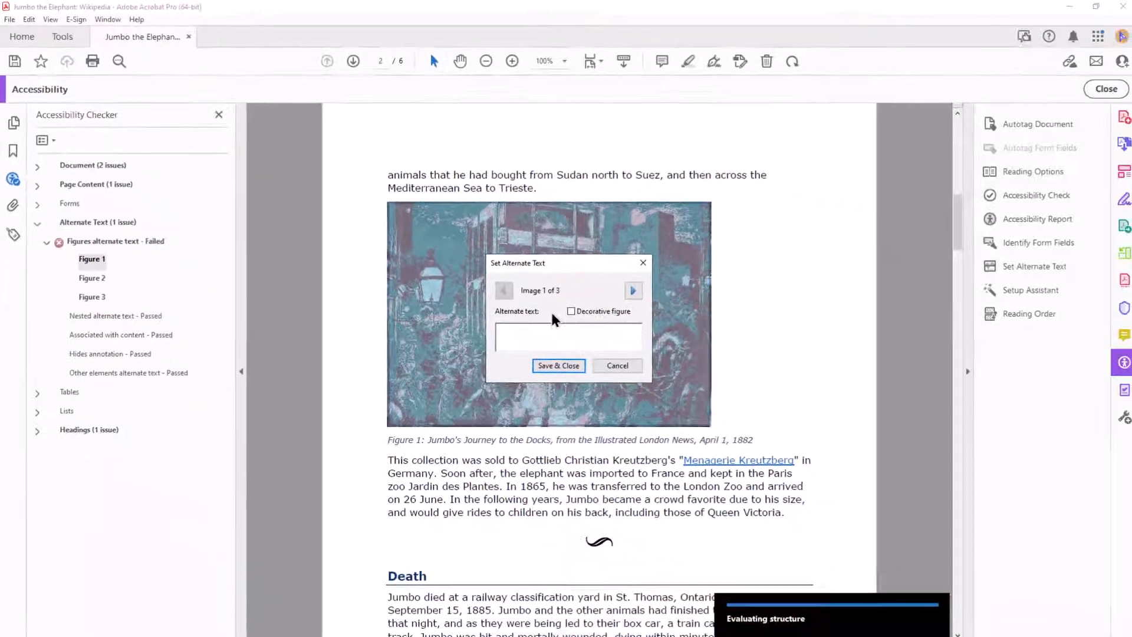
# - Give image 1 the alternate text "A crowd of onlookers cheers as a horse drawn cart carries Jumbo to the docks."
pyautogui.write('A crowd')
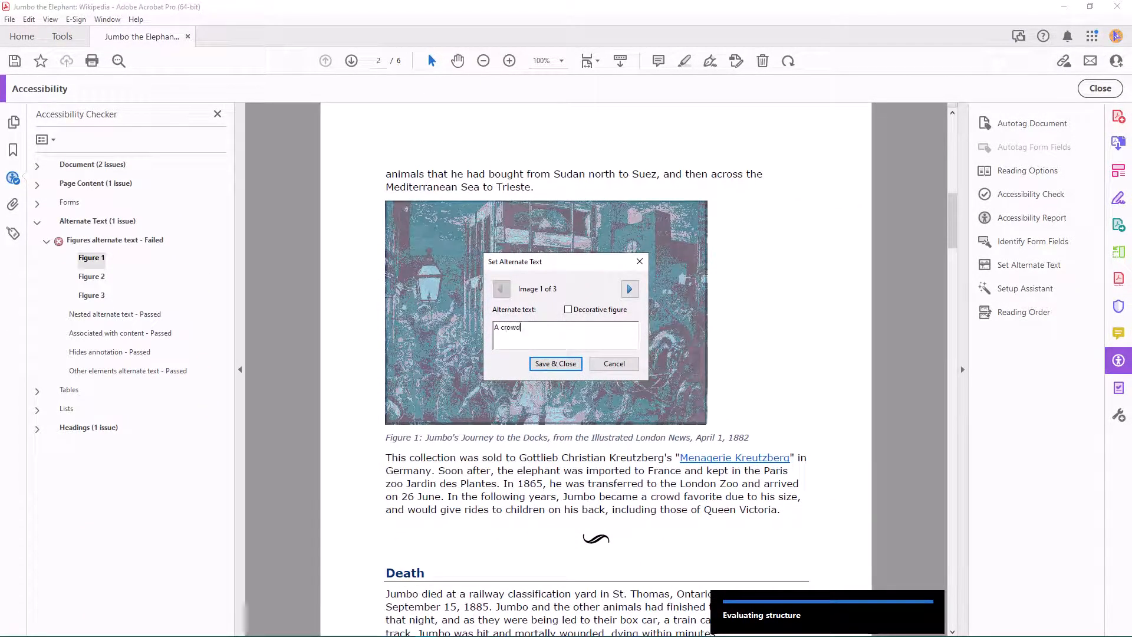
pyautogui.write(' of onlookers cheers as a horse drawn cart carries')
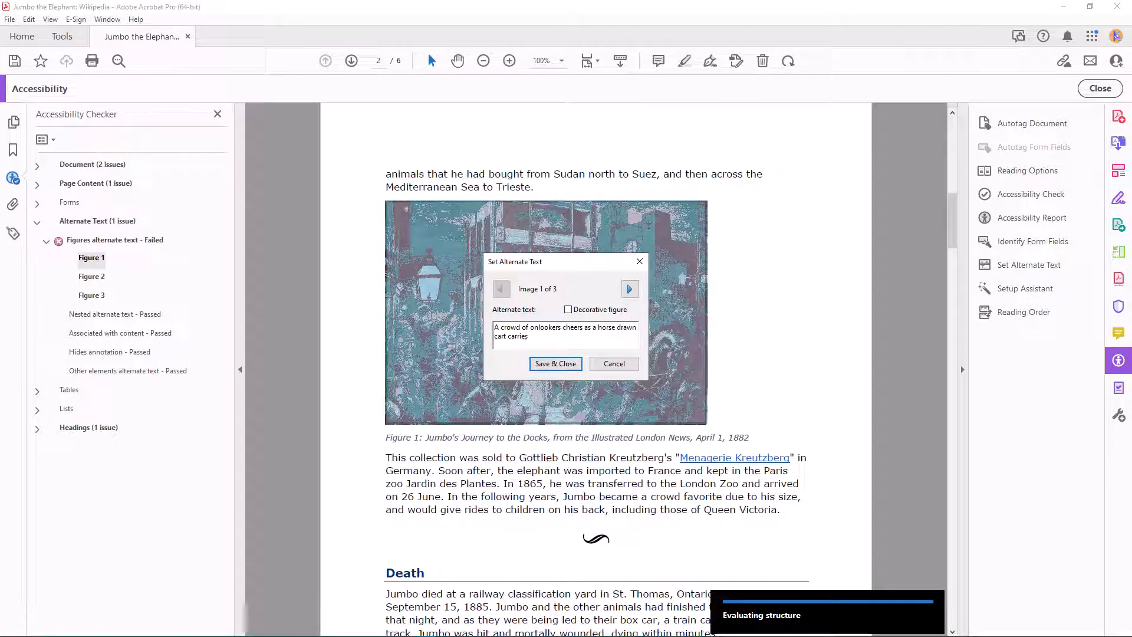
pyautogui.write(' Jumbo to the docks.')
# - Give image 3 the alternate text "Students walk and bike past the statue of Jumbo the Elephant on the Tufts University campus." and save it
pyautogui.click(629, 288)
pyautogui.click(630, 289)
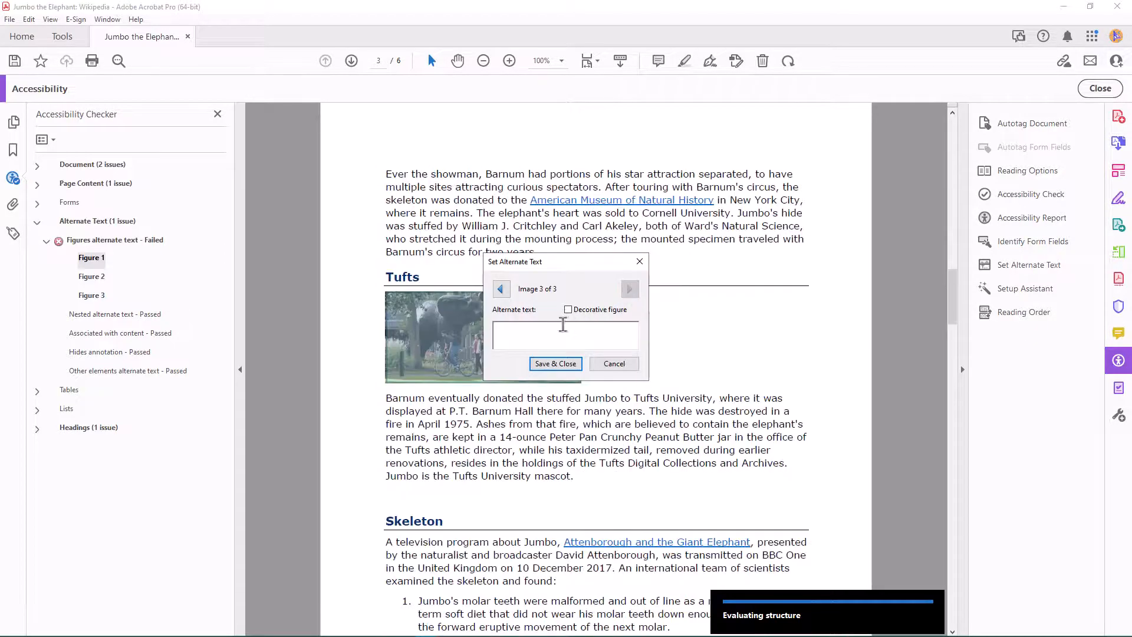
pyautogui.click(562, 335)
pyautogui.write('Students walk and bike past the statue of Jum')
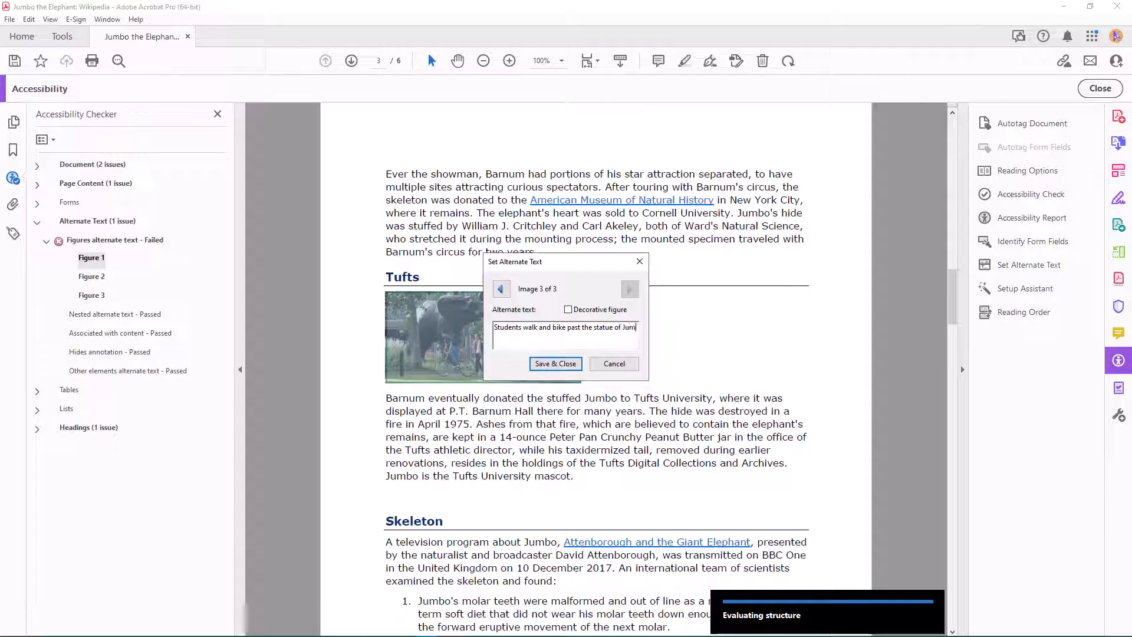
pyautogui.write('bo the Elephant on the Tufts University campus.')
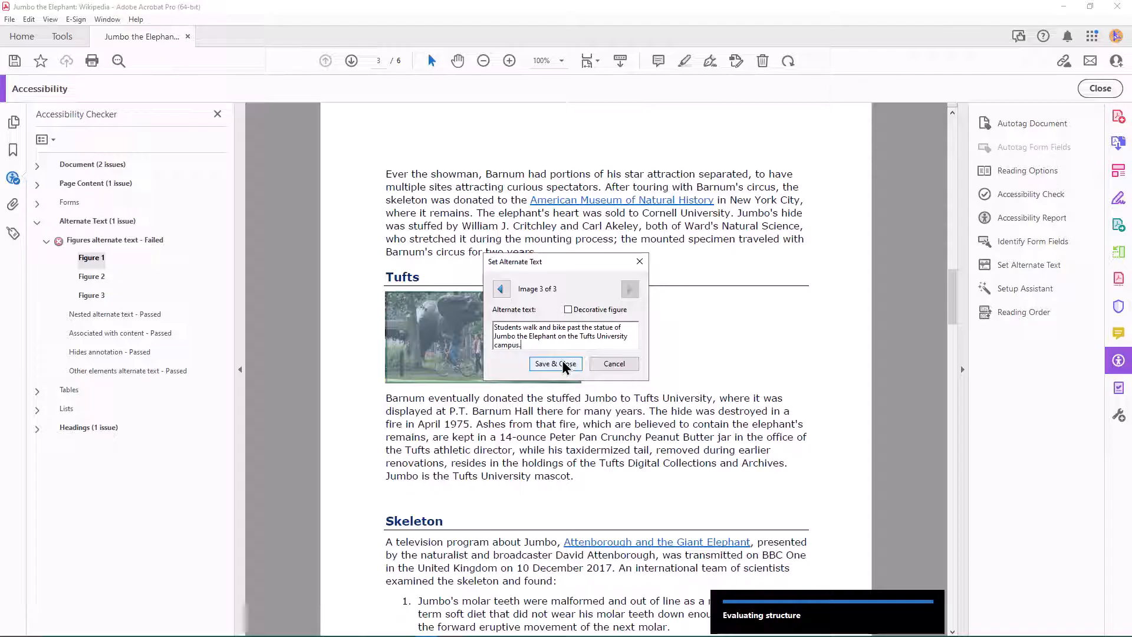
pyautogui.click(563, 364)
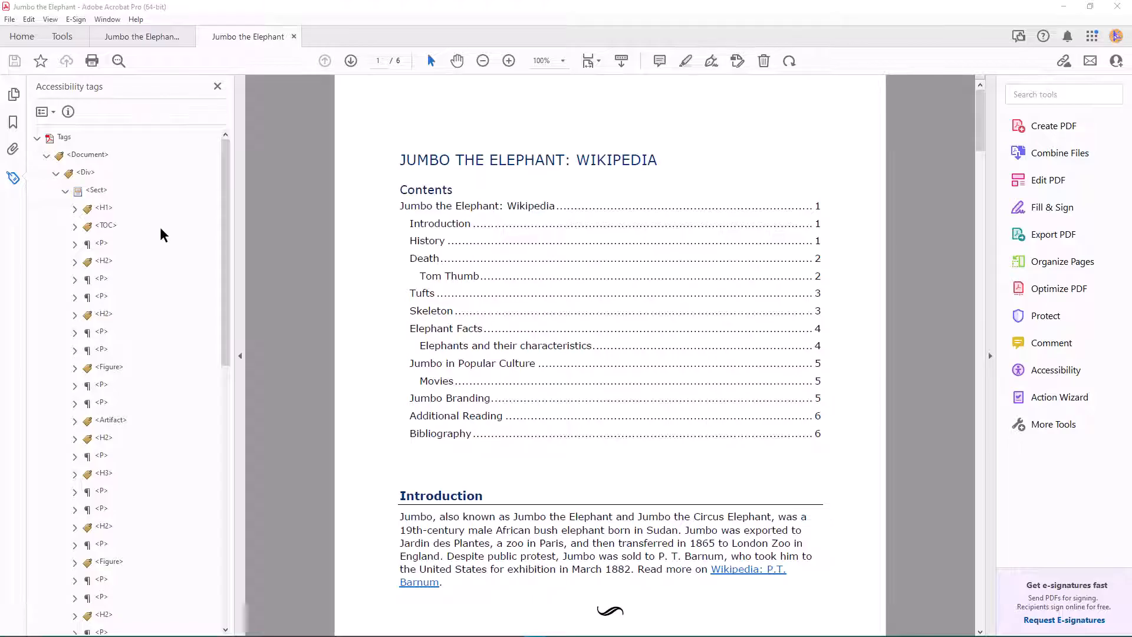
# - Examine the bookmarks and heading tags in the other Jumbo the Elephant PDF, from the title's H1 to Tom Thumb's H3
pyautogui.click(13, 123)
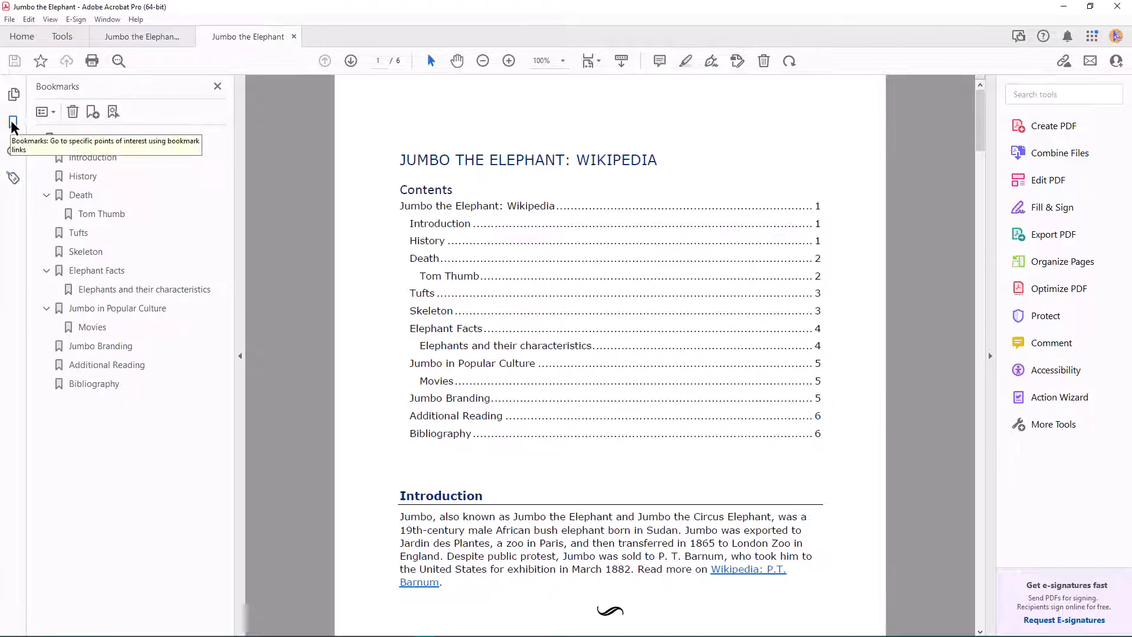
pyautogui.click(13, 177)
pyautogui.click(104, 208)
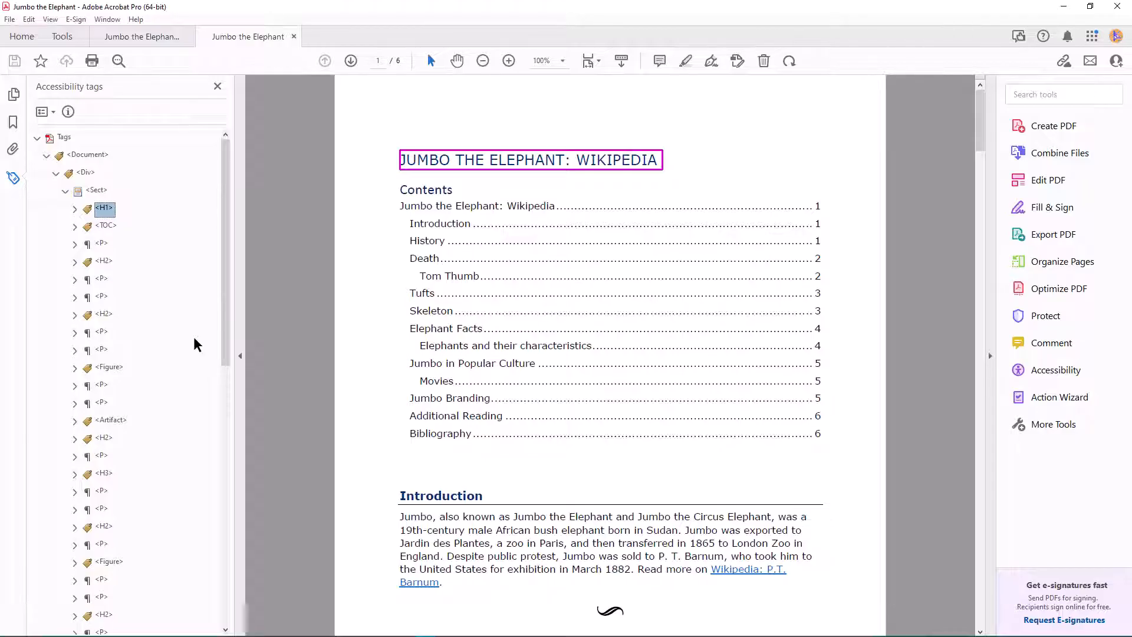
pyautogui.click(104, 262)
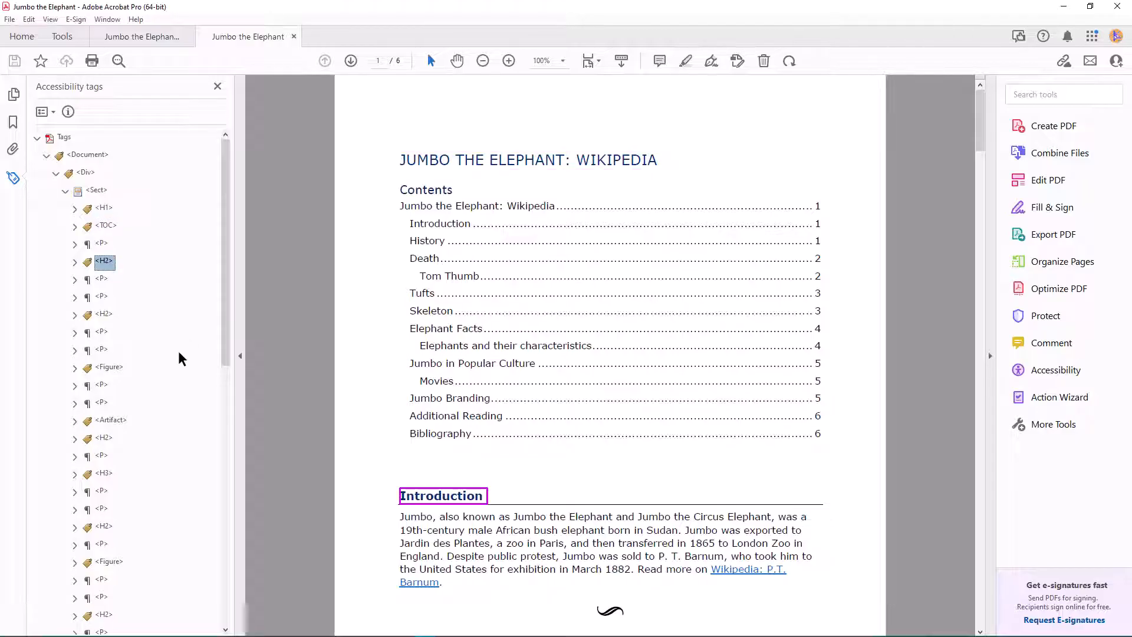
pyautogui.click(104, 314)
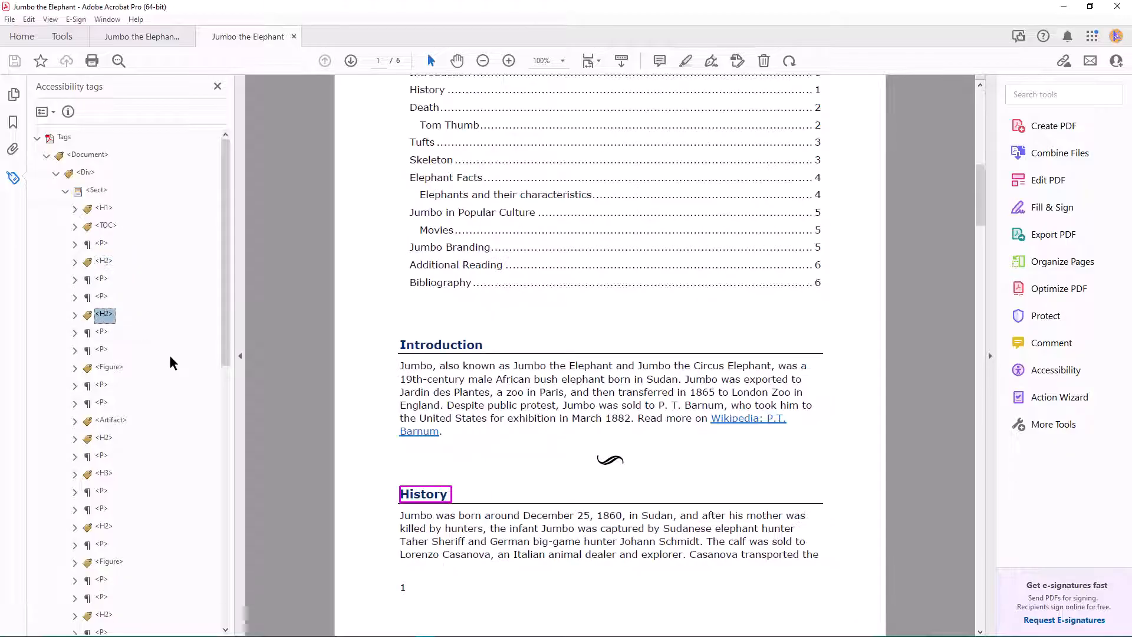
pyautogui.click(105, 473)
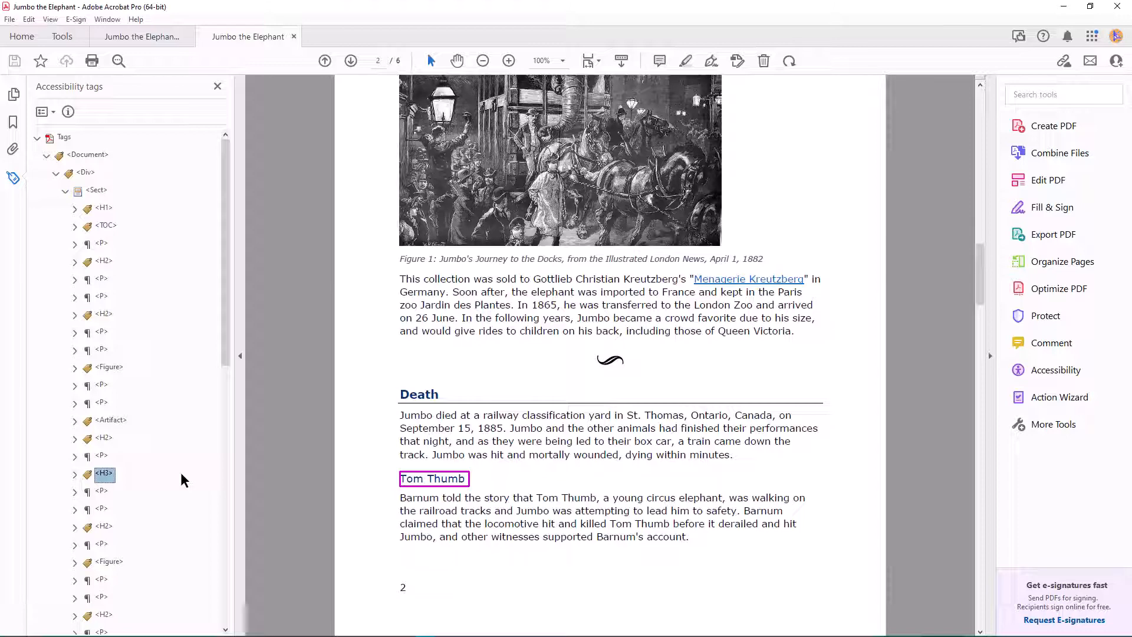
pyautogui.click(109, 211)
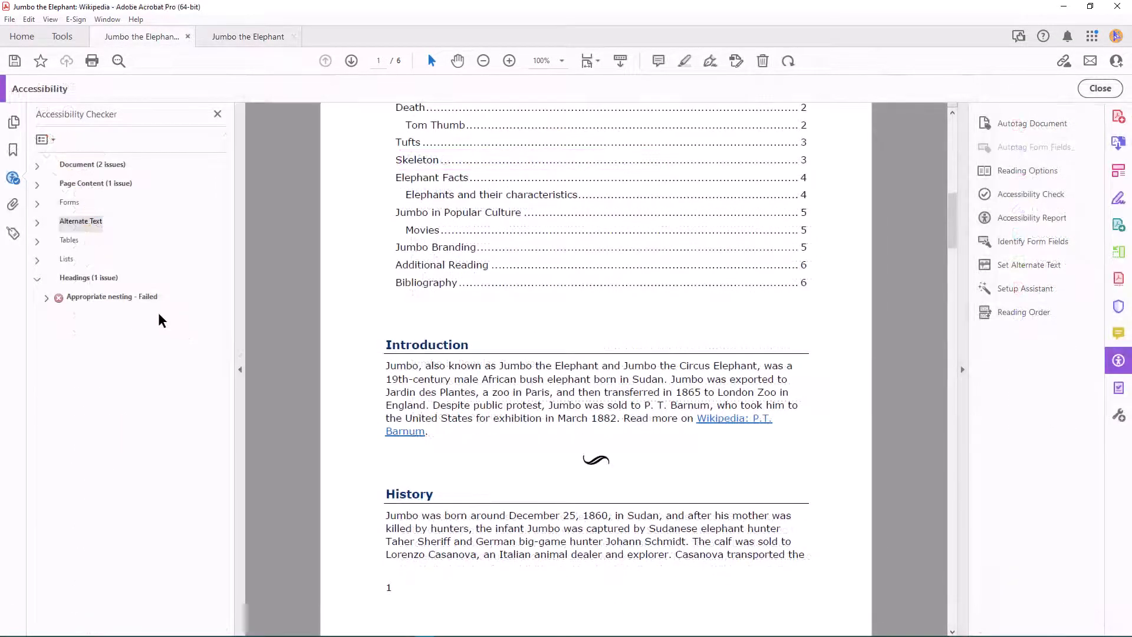
# - Locate Element 1 of the failed Appropriate nesting check in the tag tree
pyautogui.click(46, 298)
pyautogui.rightClick(93, 317)
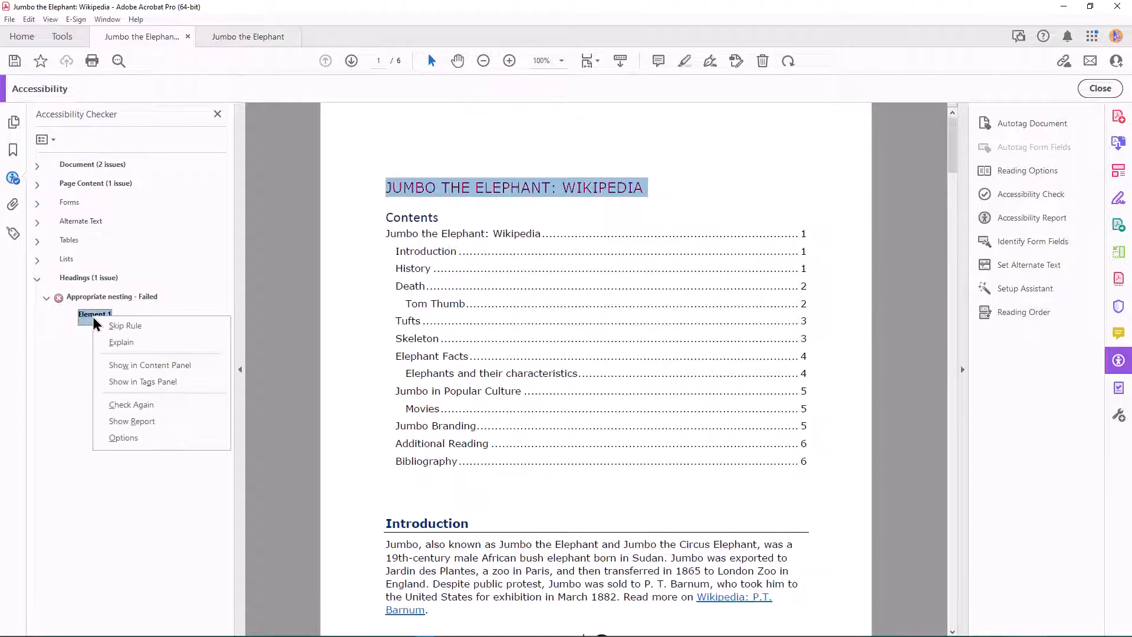
pyautogui.click(133, 382)
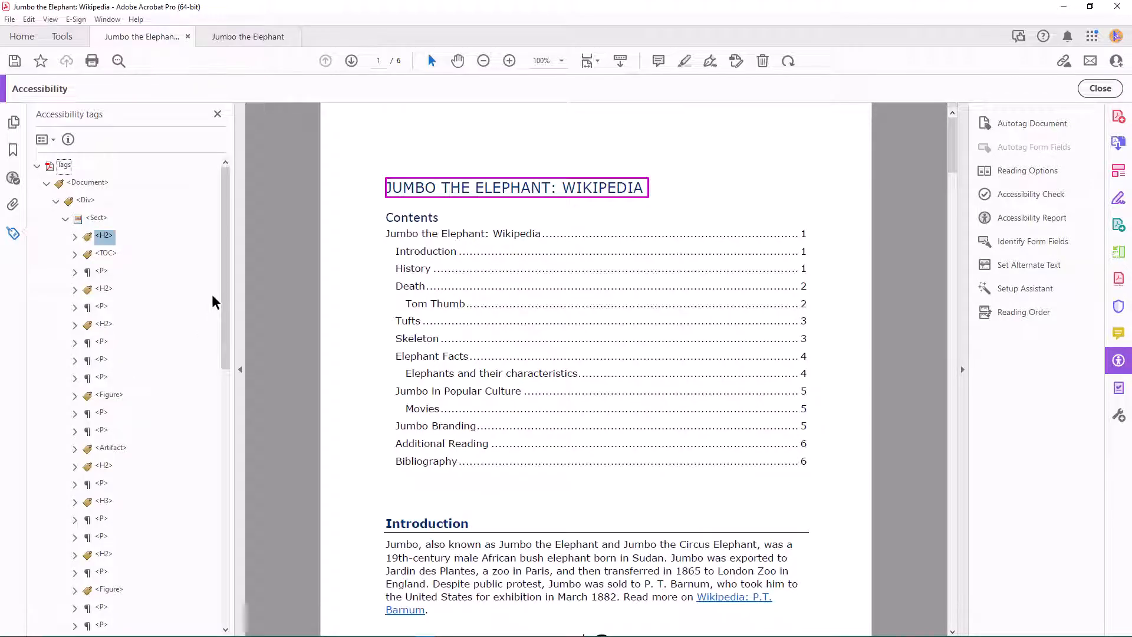
# - Change the tag type of the "Jumbo the Elephant: Wikipedia" title to Heading Level 1 in its object properties
pyautogui.rightClick(110, 239)
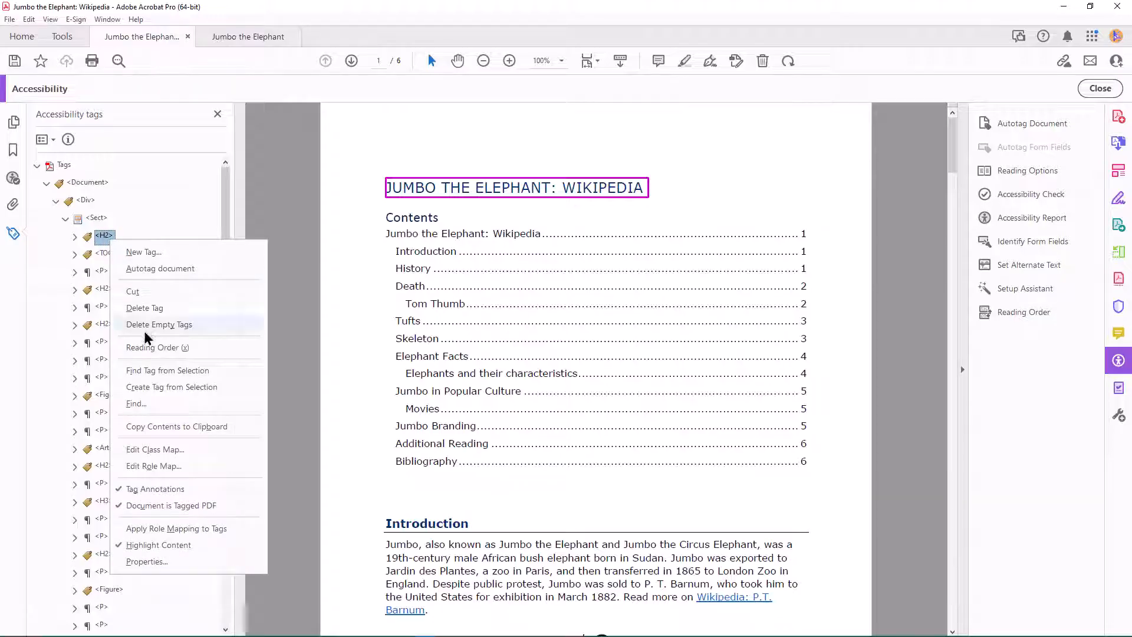
pyautogui.click(133, 560)
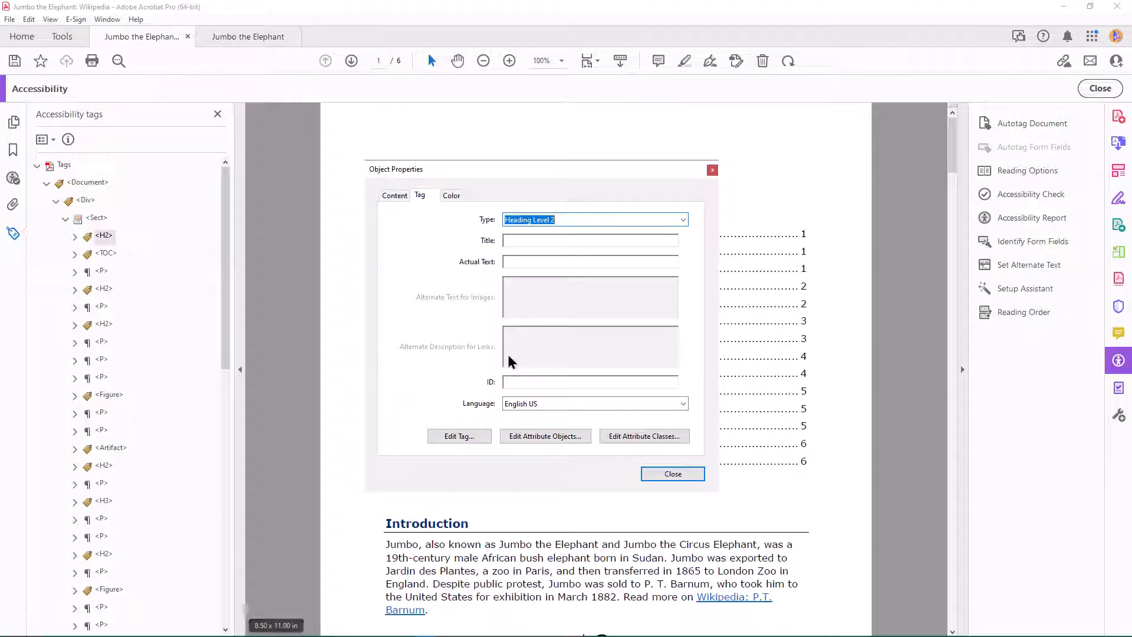
pyautogui.click(683, 220)
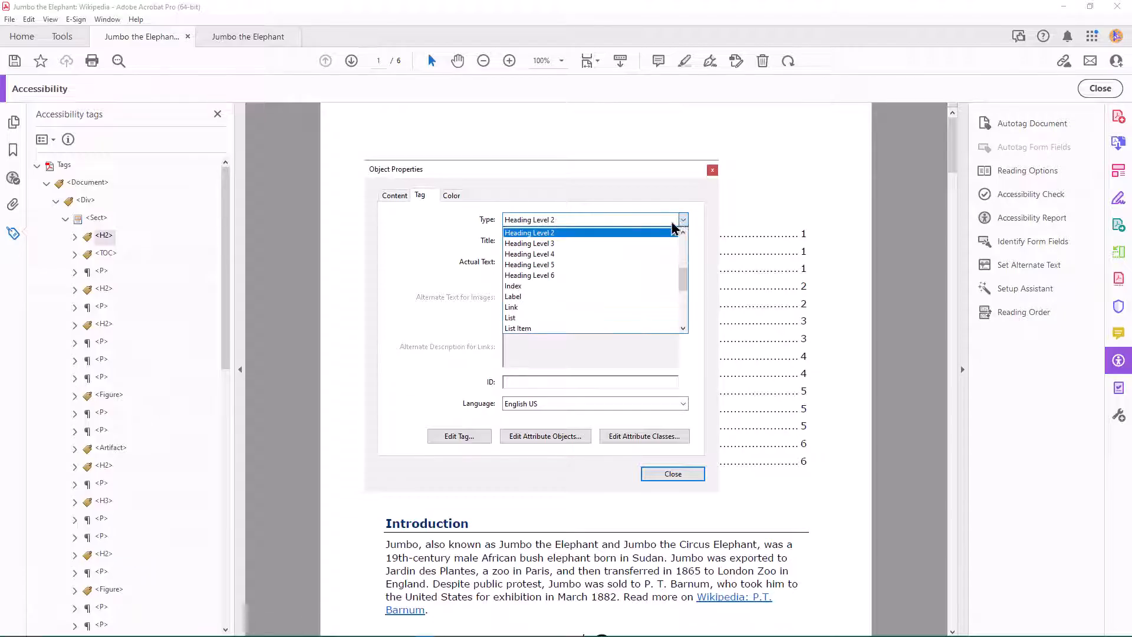
pyautogui.scroll(1, 635, 230)
pyautogui.click(582, 253)
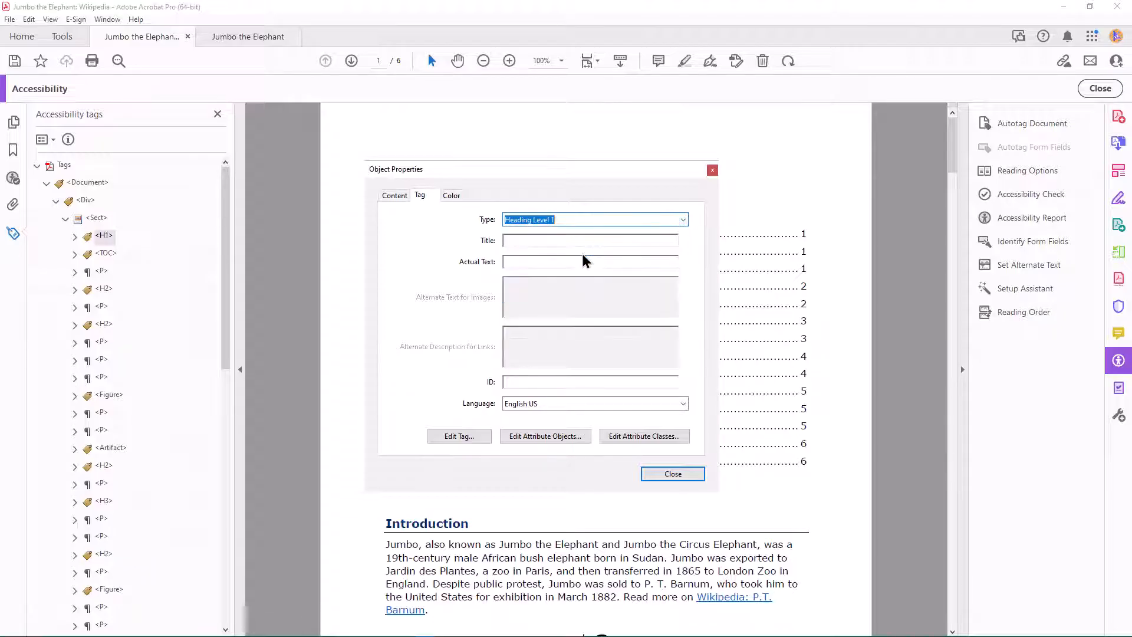
pyautogui.click(670, 476)
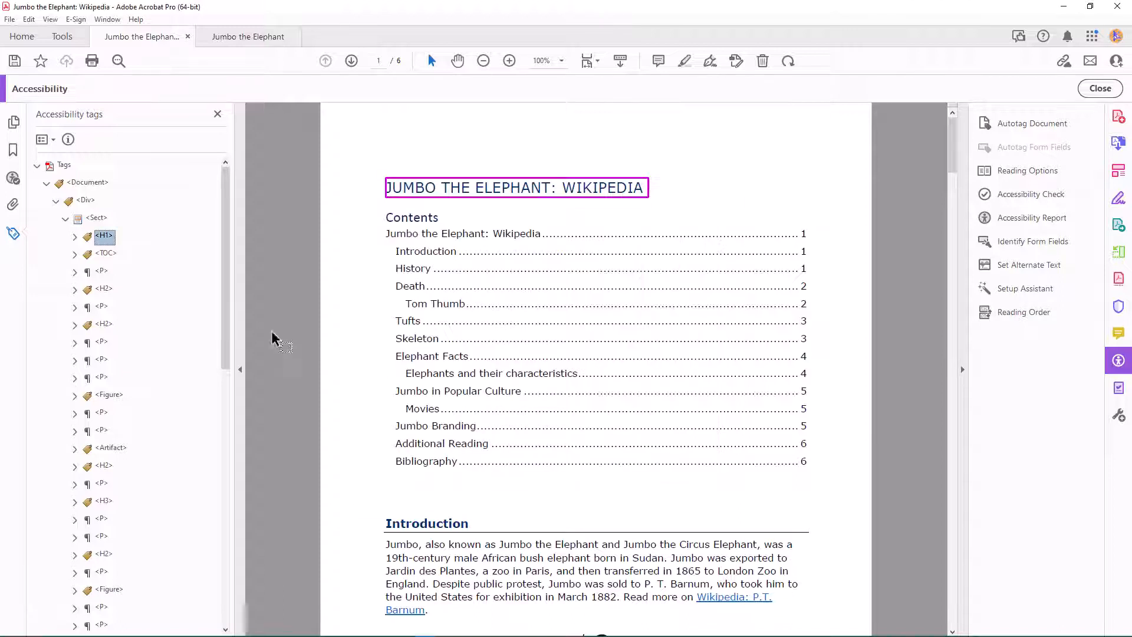
# - Open the title tag's name for editing directly in the tag tree and confirm it as H1
pyautogui.click(112, 240)
pyautogui.click(112, 235)
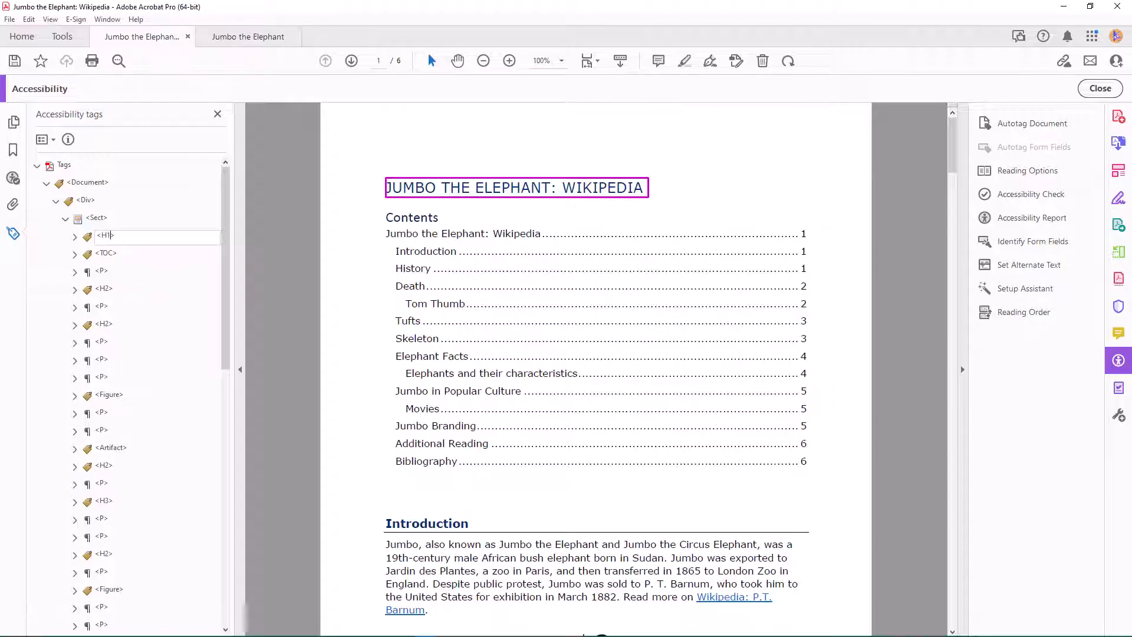
pyautogui.press('Return')
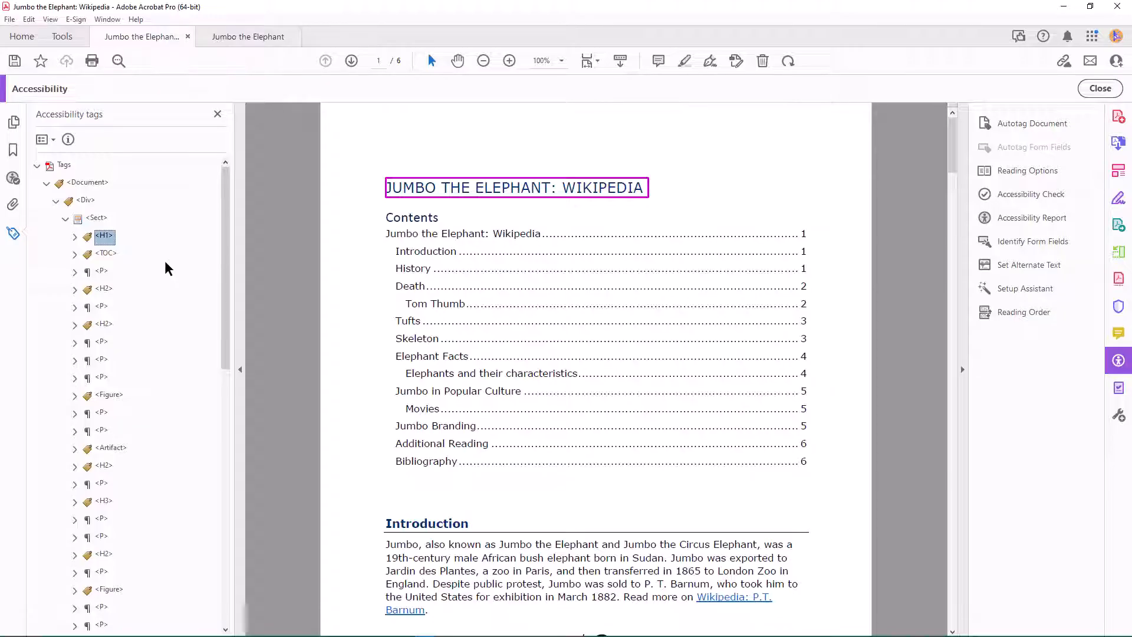
# - Examine the heading tags and their levels, from the Introduction heading through Death, Tufts and Skeleton to "Elephants and their characteristics"
pyautogui.click(102, 289)
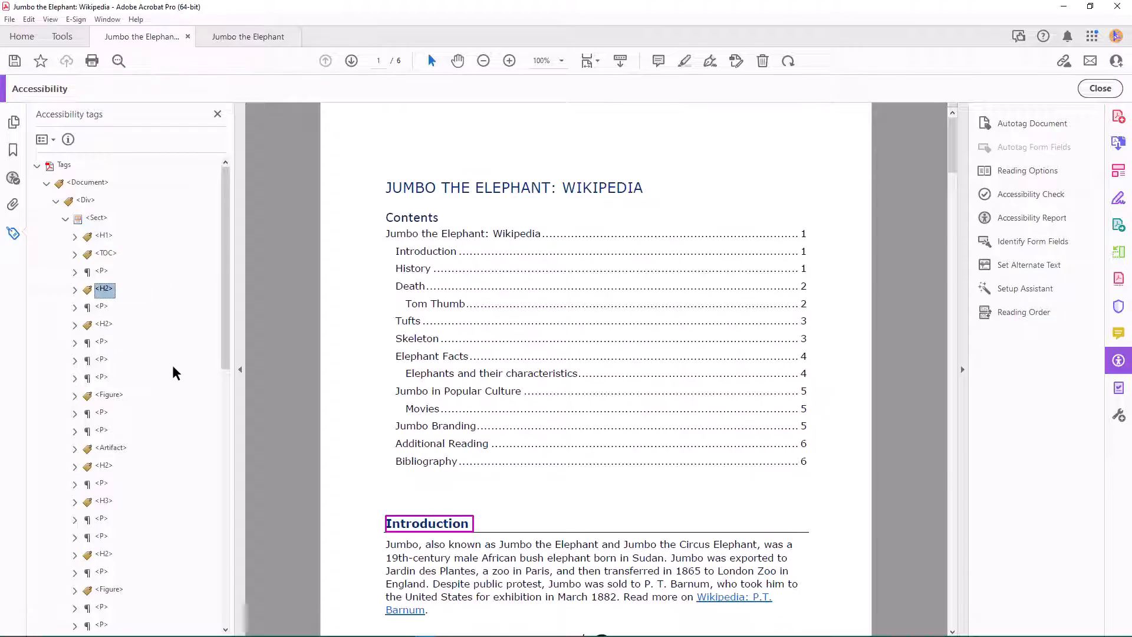
pyautogui.click(105, 465)
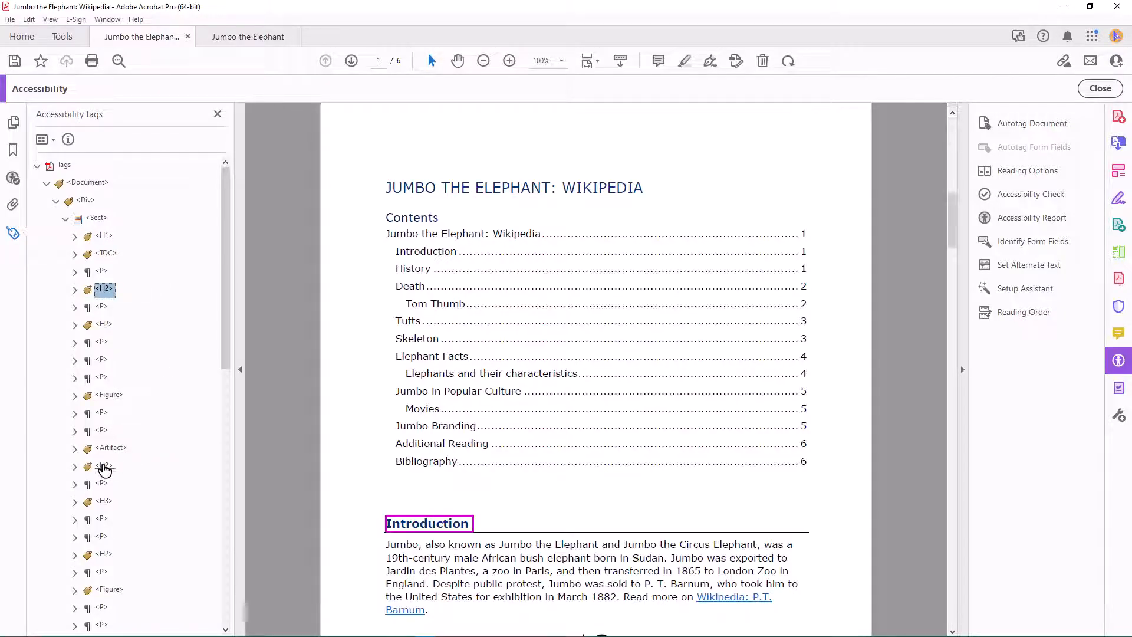
pyautogui.scroll(-4, 193, 472)
pyautogui.click(104, 343)
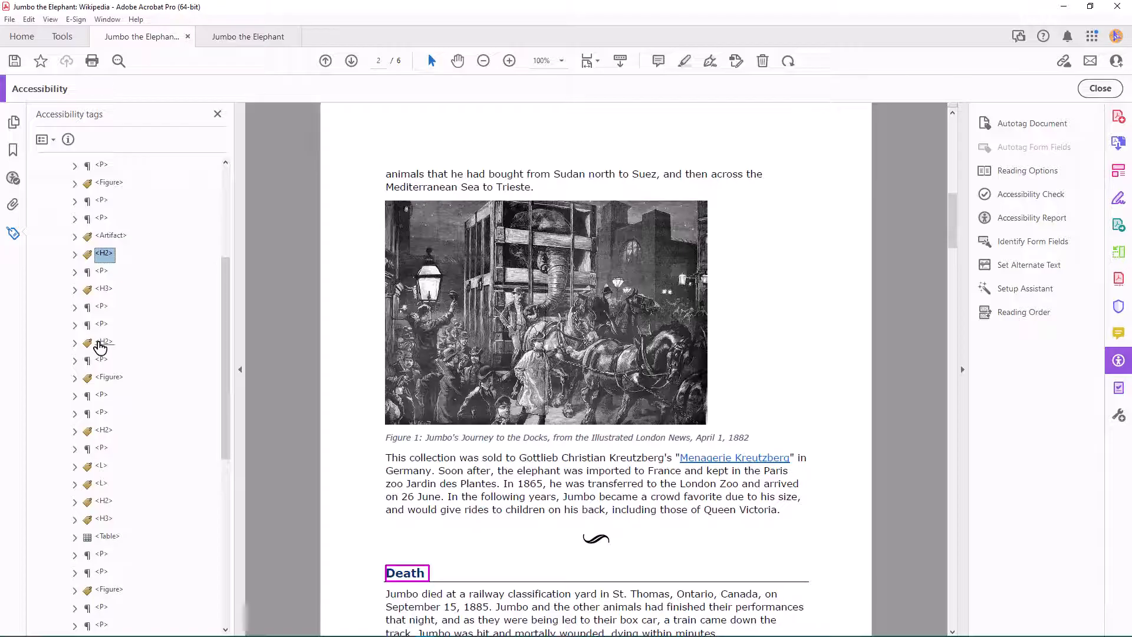
pyautogui.scroll(-2, 187, 463)
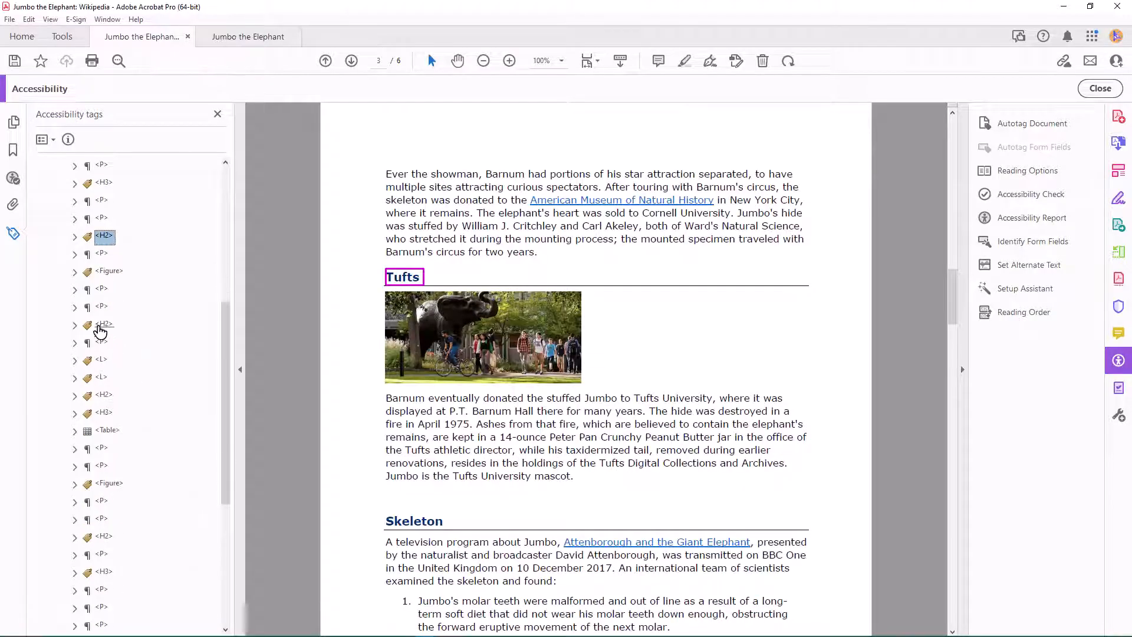
pyautogui.click(100, 325)
pyautogui.click(102, 395)
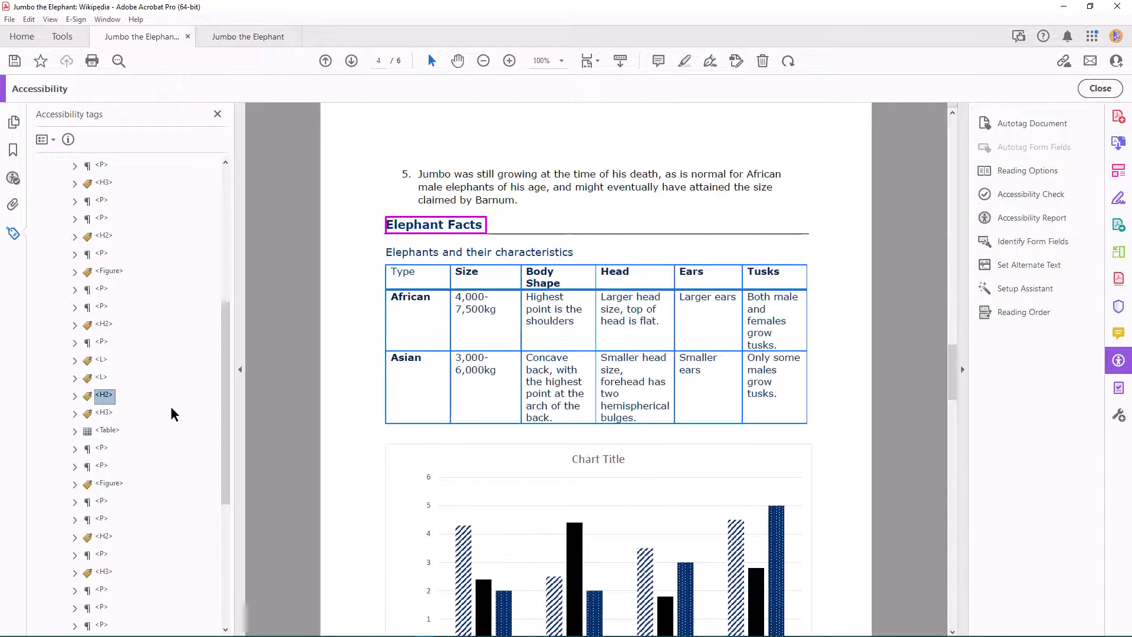
pyautogui.scroll(-1, 175, 405)
pyautogui.click(105, 359)
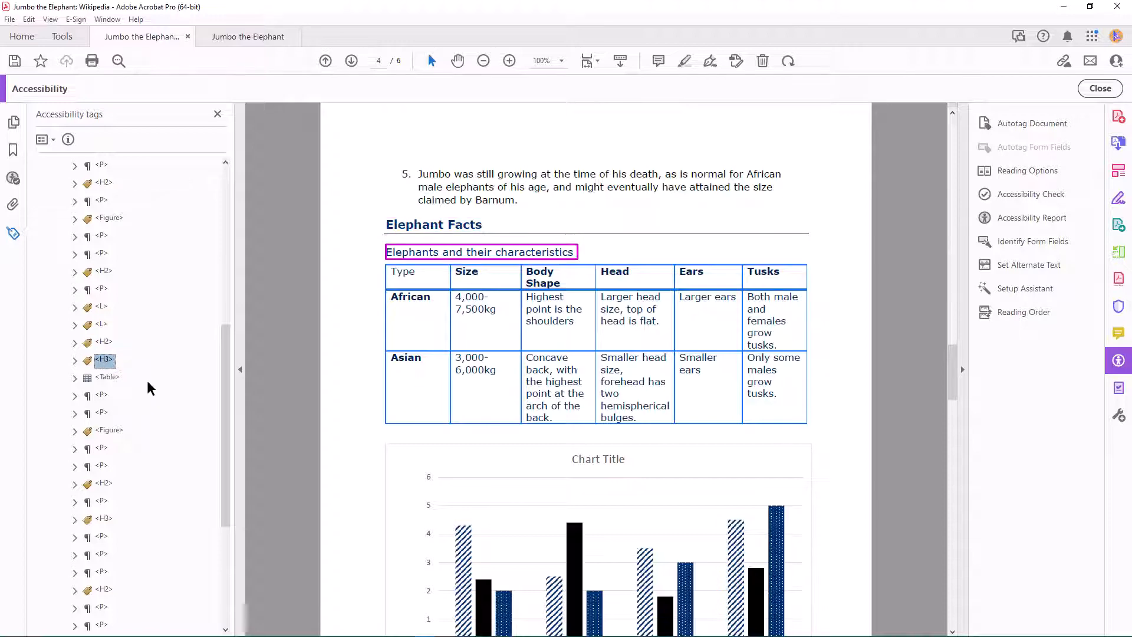
# - Rerun the accessibility check on the failed Appropriate nesting rule for headings
pyautogui.click(13, 177)
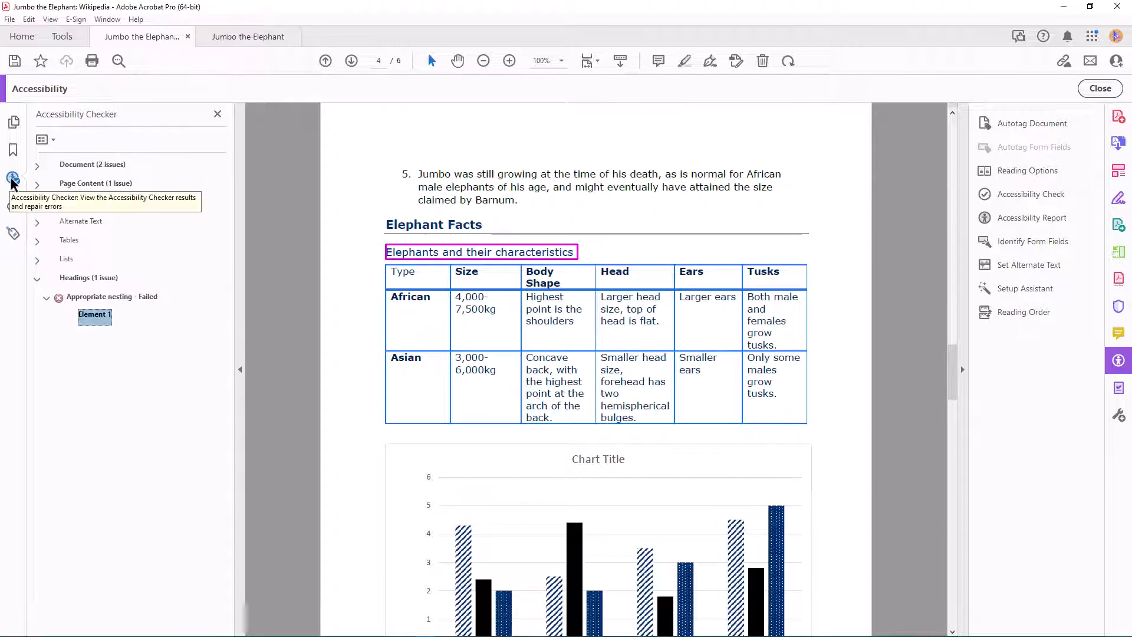
pyautogui.click(103, 298)
pyautogui.rightClick(101, 299)
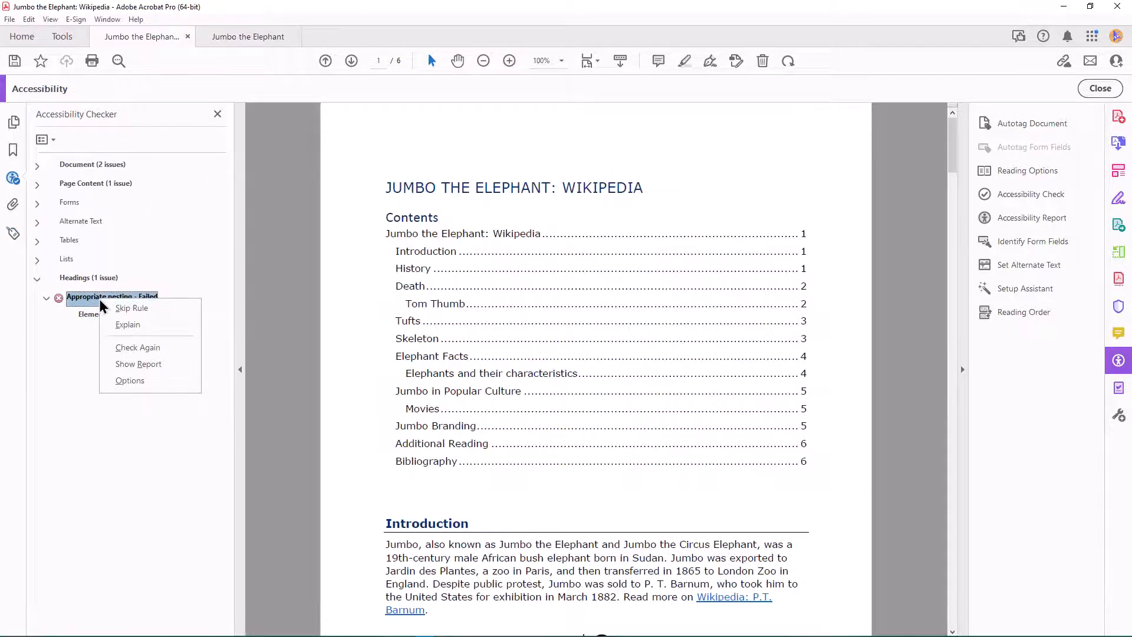
pyautogui.click(131, 347)
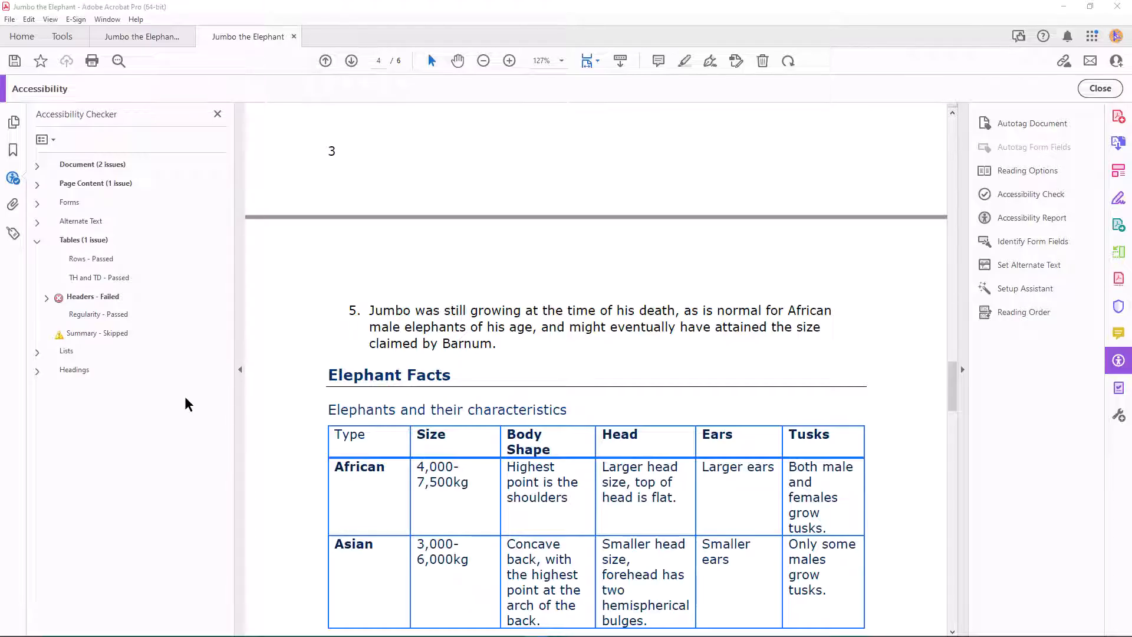
# - Locate the table behind the failed Headers check in the tag tree and expand its first row to examine the cell tags
pyautogui.click(47, 298)
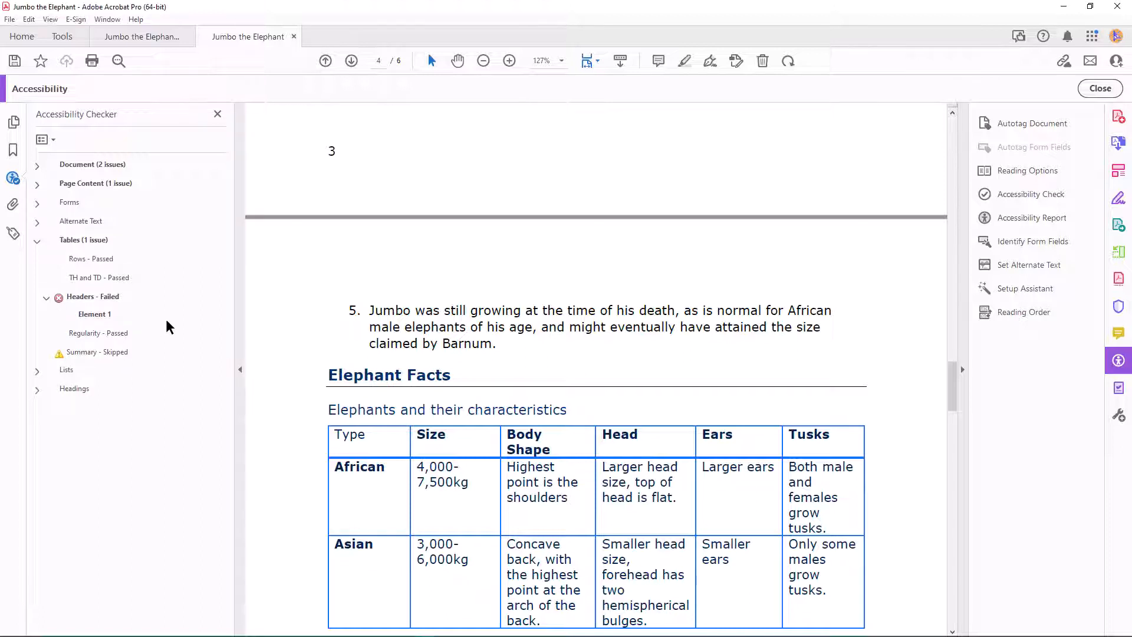
pyautogui.rightClick(108, 316)
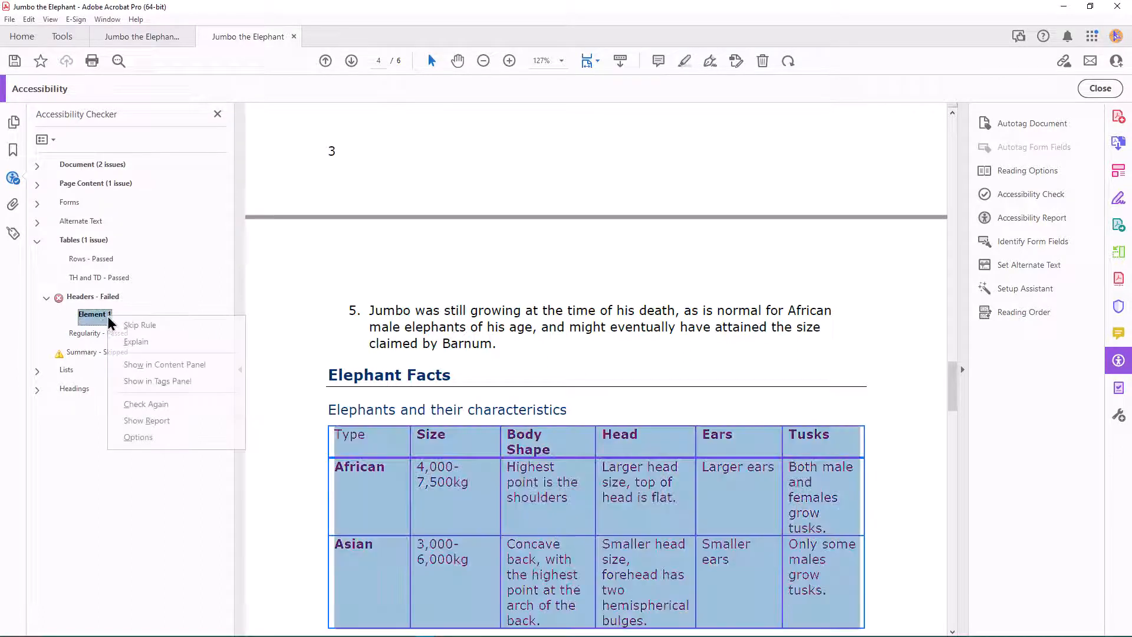
pyautogui.click(153, 381)
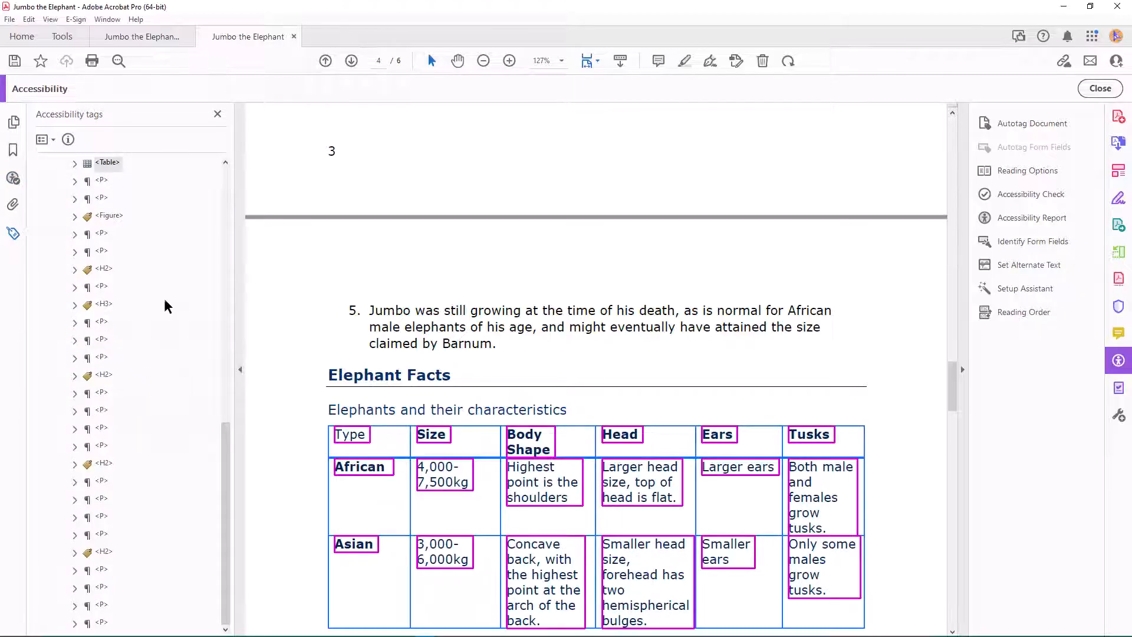
pyautogui.click(75, 163)
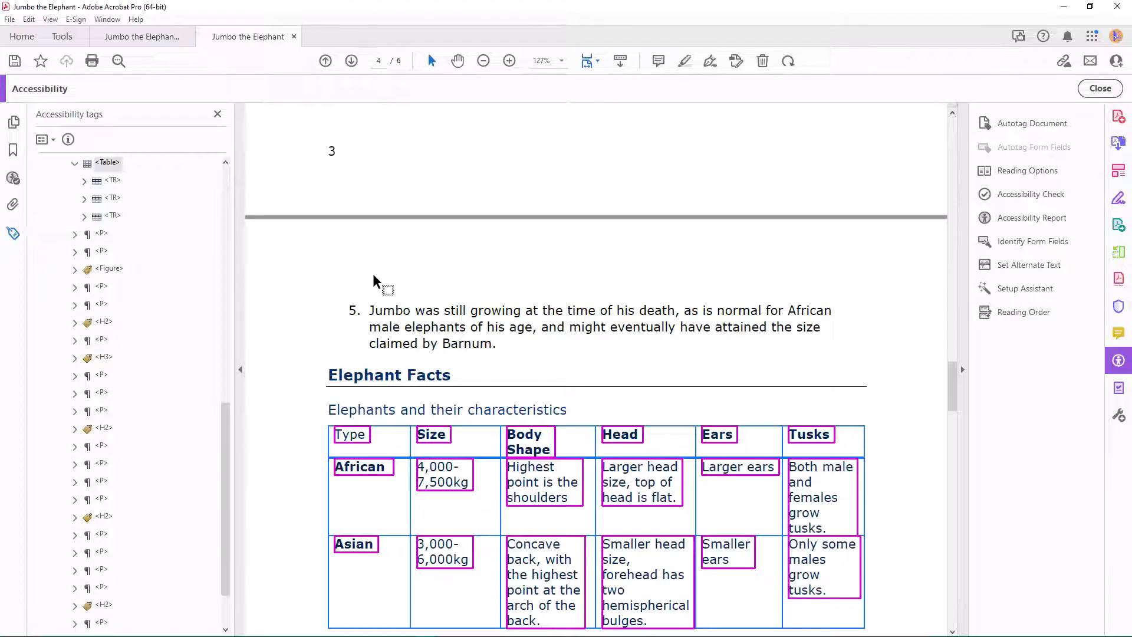
pyautogui.scroll(-3, 374, 275)
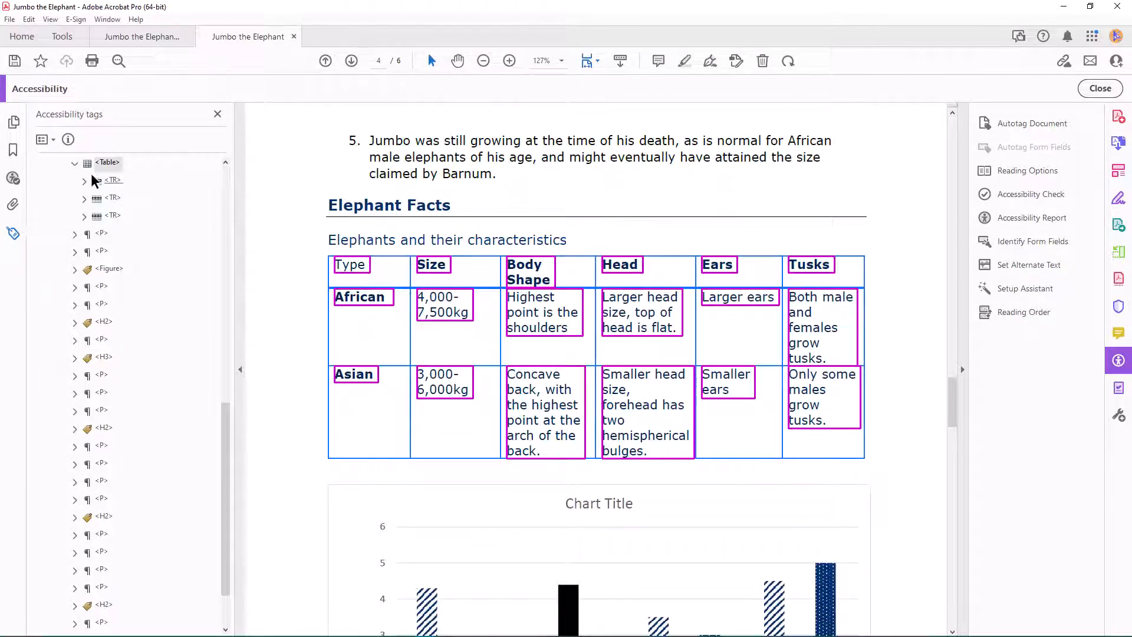
pyautogui.click(83, 180)
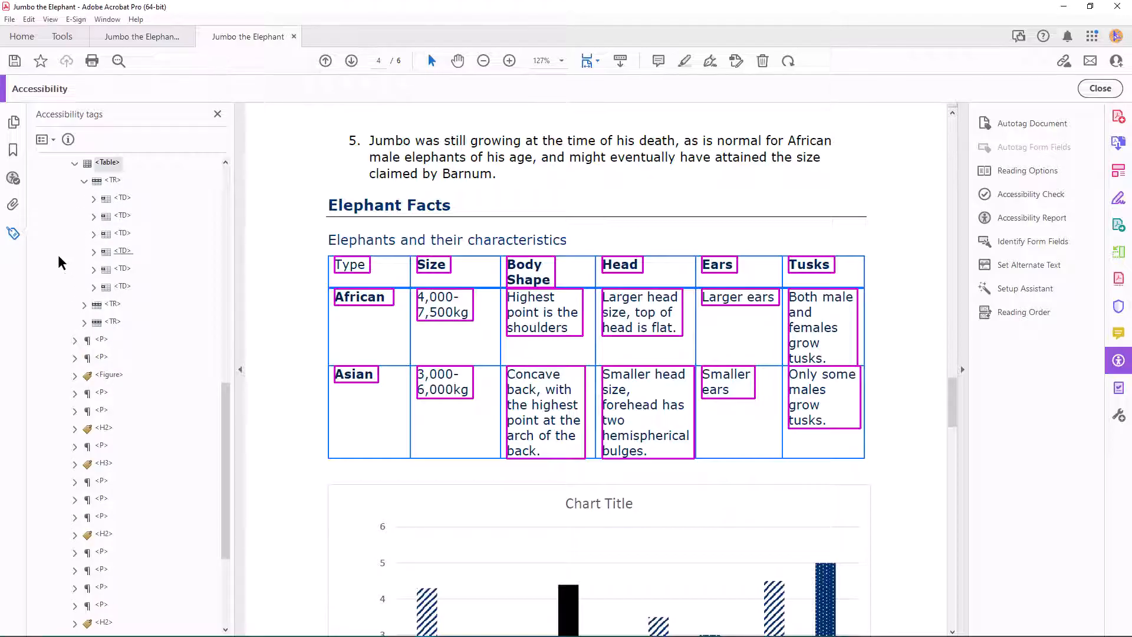
pyautogui.click(112, 181)
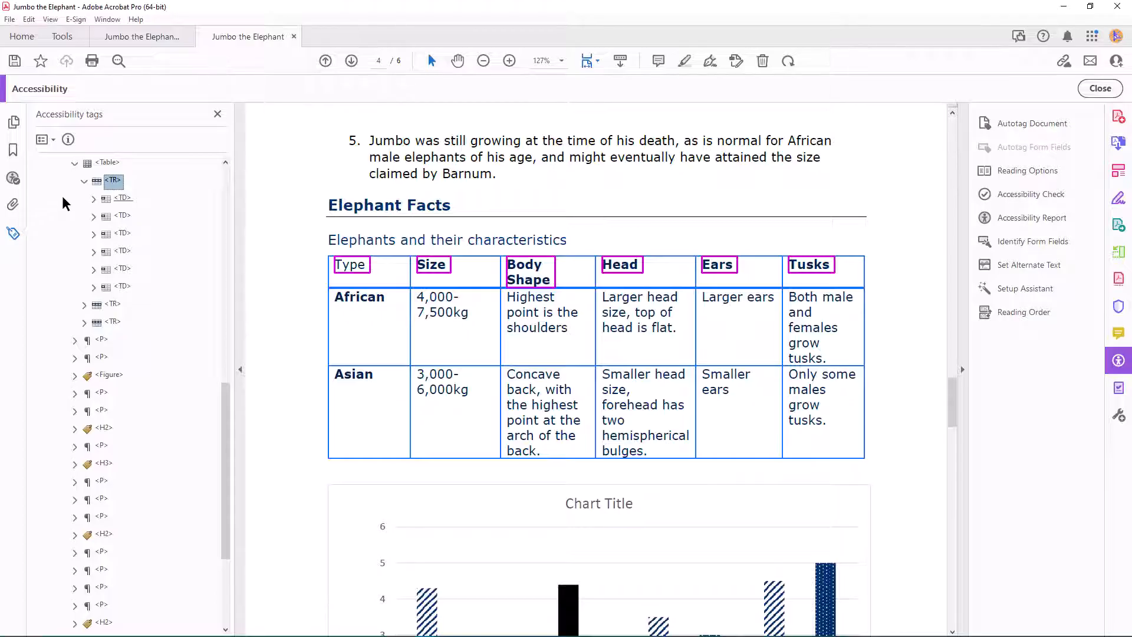
# - Change the tag type of the Type, Size and Body Shape cells in the table's first row to Table Header Cell
pyautogui.rightClick(121, 198)
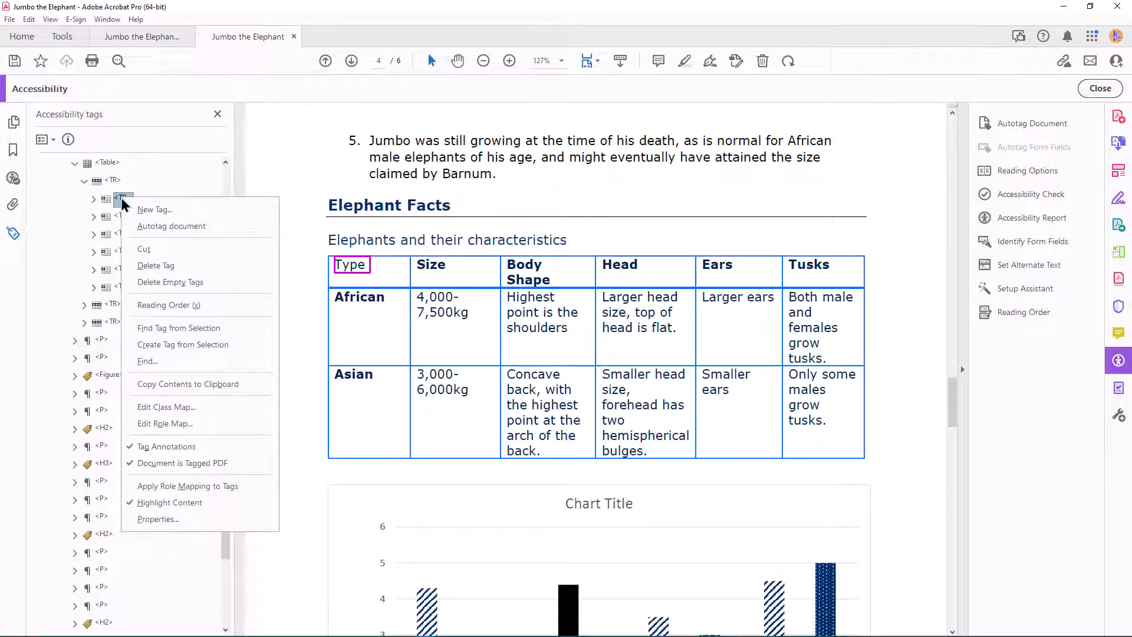
pyautogui.click(163, 520)
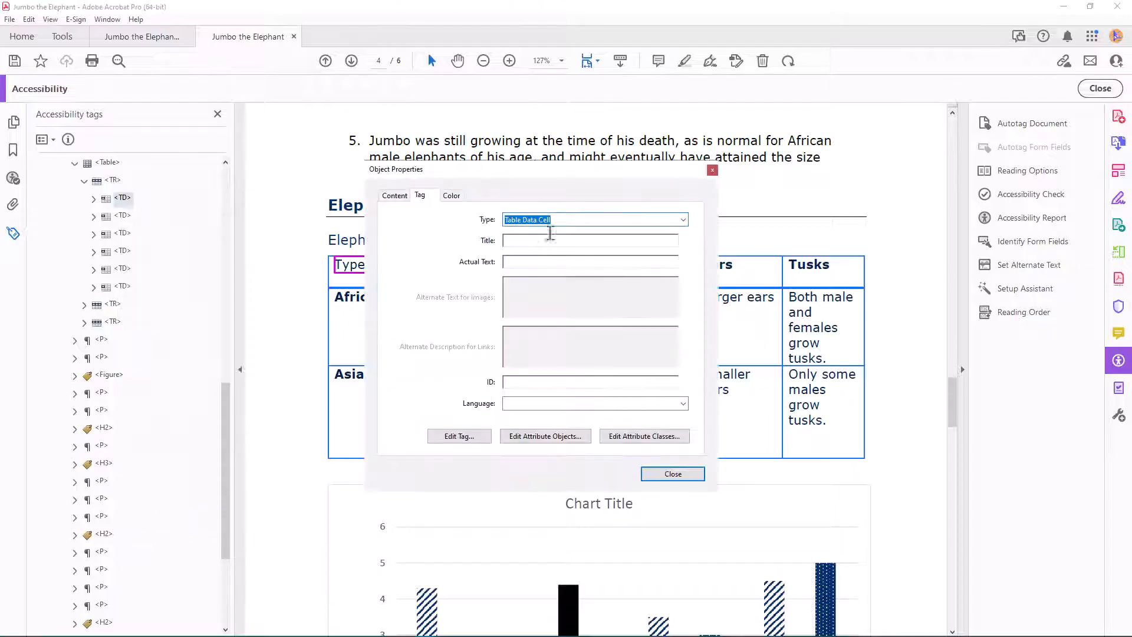
pyautogui.click(683, 220)
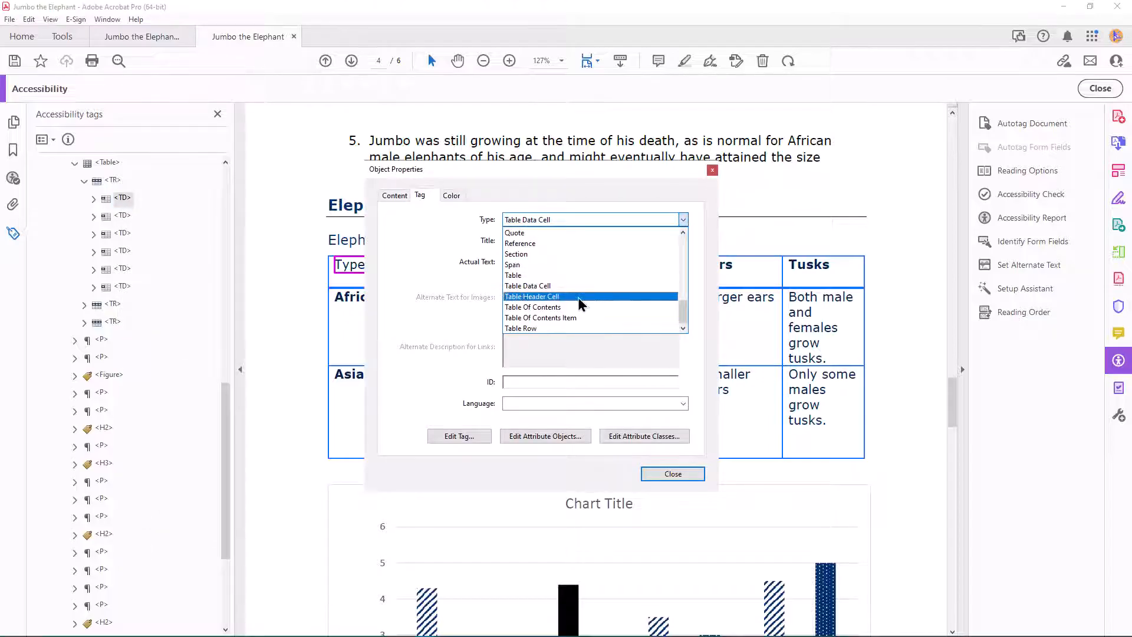
pyautogui.click(578, 297)
pyautogui.click(122, 216)
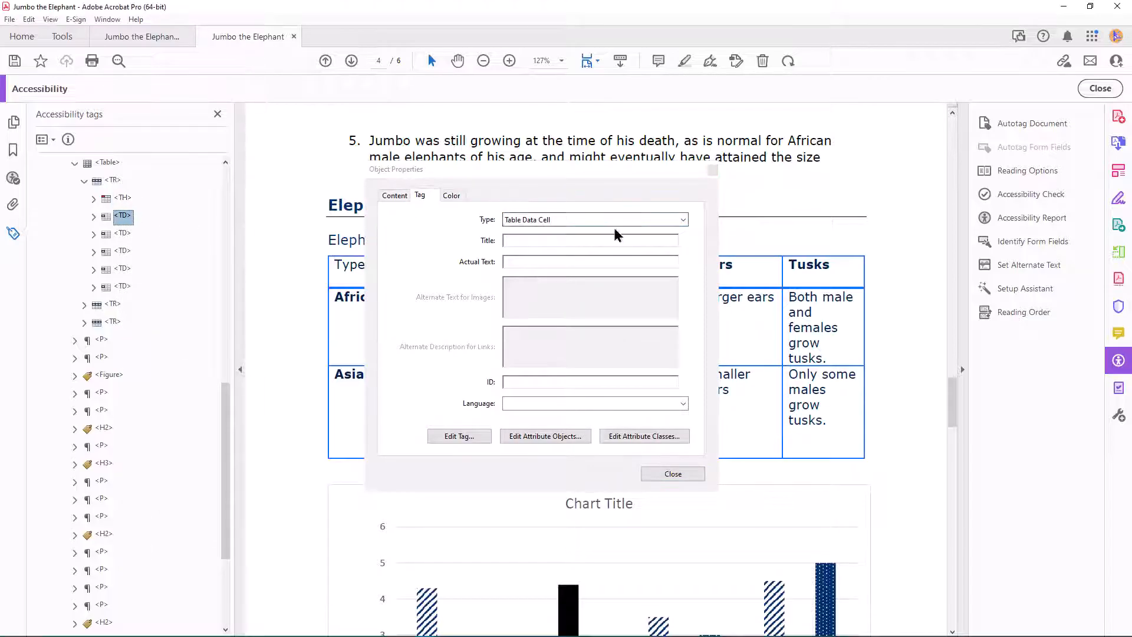
pyautogui.click(683, 220)
pyautogui.click(582, 296)
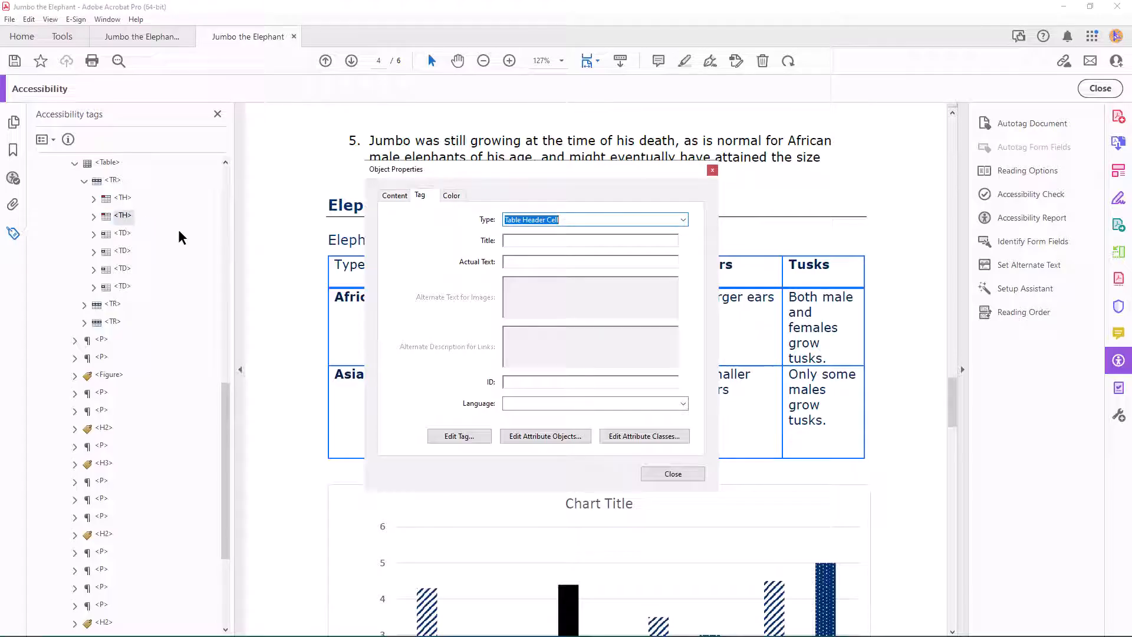
pyautogui.click(135, 236)
pyautogui.click(683, 220)
pyautogui.click(560, 298)
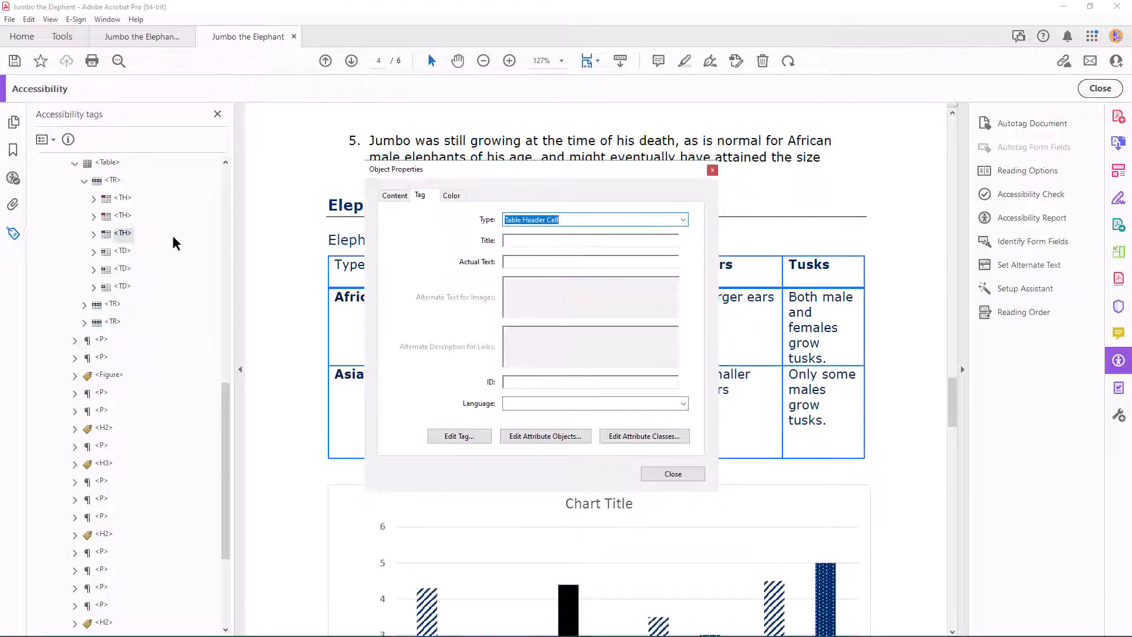
# - Change the tag type of the Head, Ears and Tusks cells in the same row to Table Header Cell and close the object properties
pyautogui.click(125, 251)
pyautogui.click(683, 220)
pyautogui.click(582, 296)
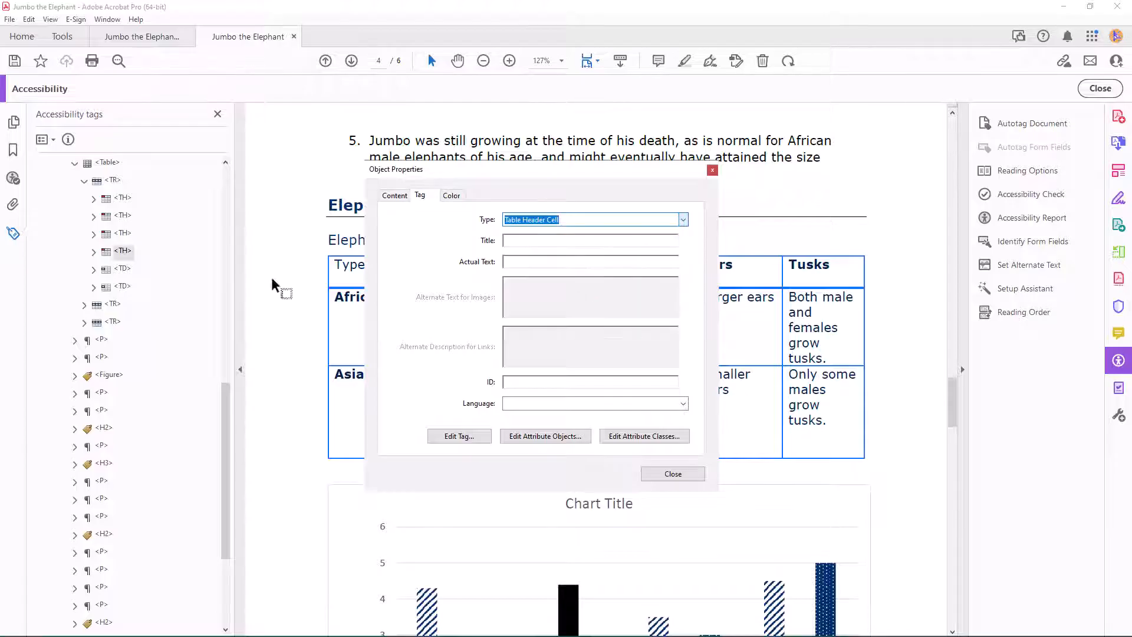
pyautogui.click(123, 269)
pyautogui.click(683, 219)
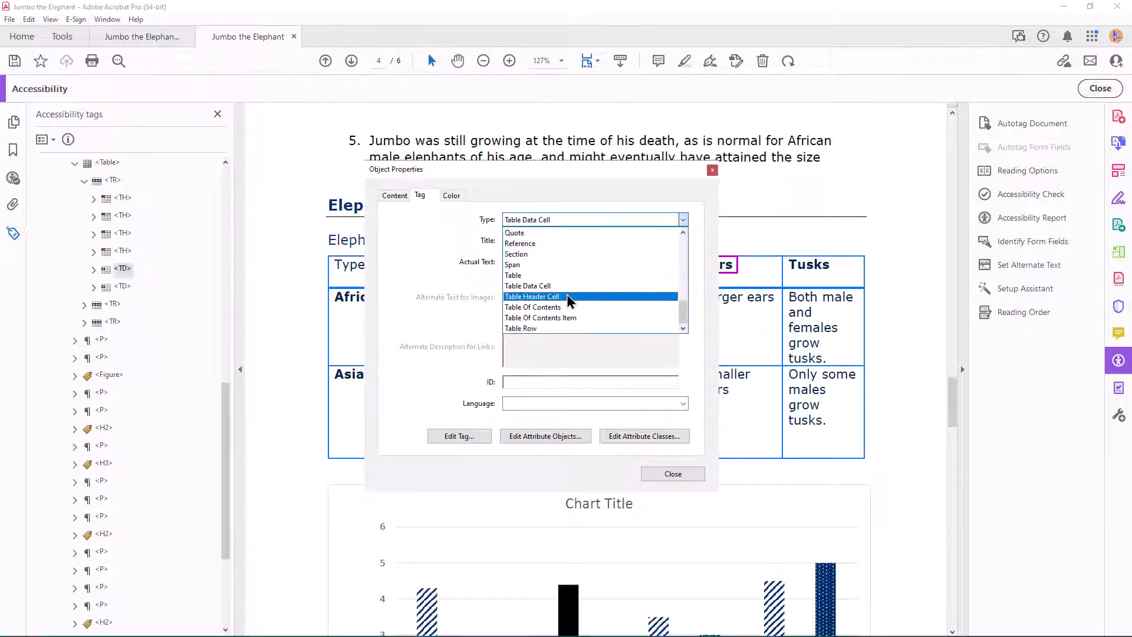
pyautogui.click(567, 297)
pyautogui.click(125, 287)
pyautogui.click(683, 220)
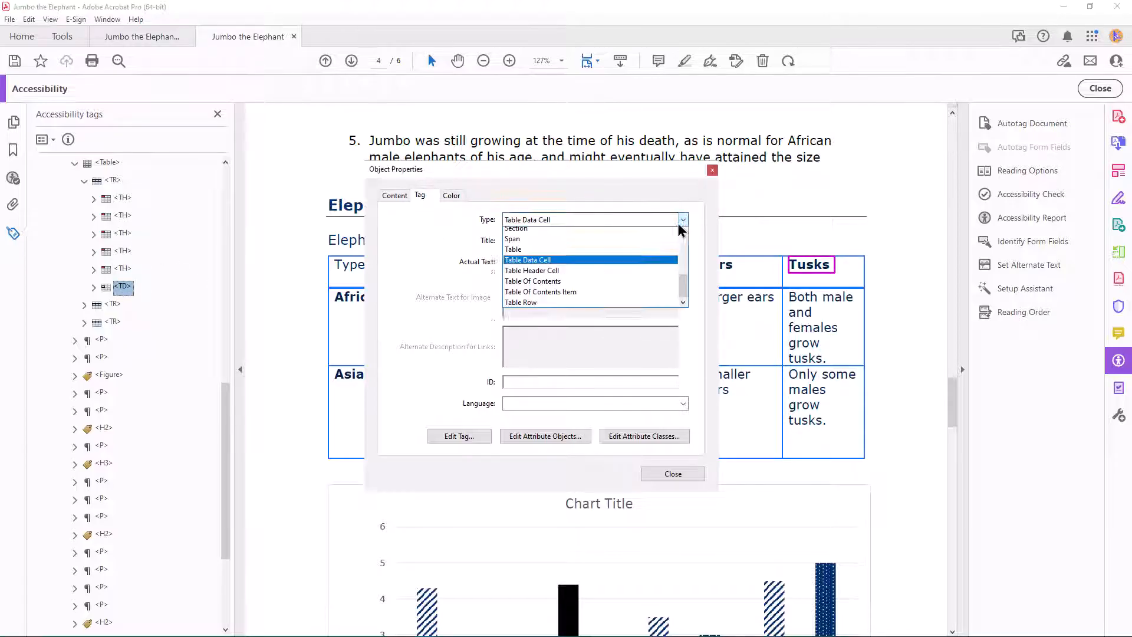
pyautogui.click(567, 297)
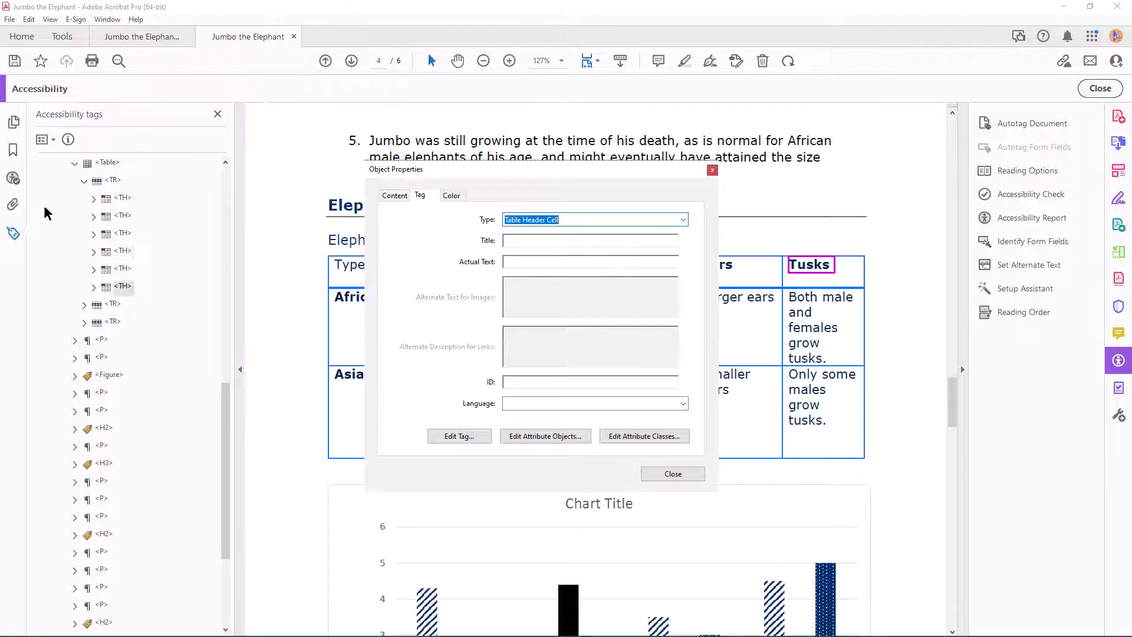
pyautogui.click(667, 474)
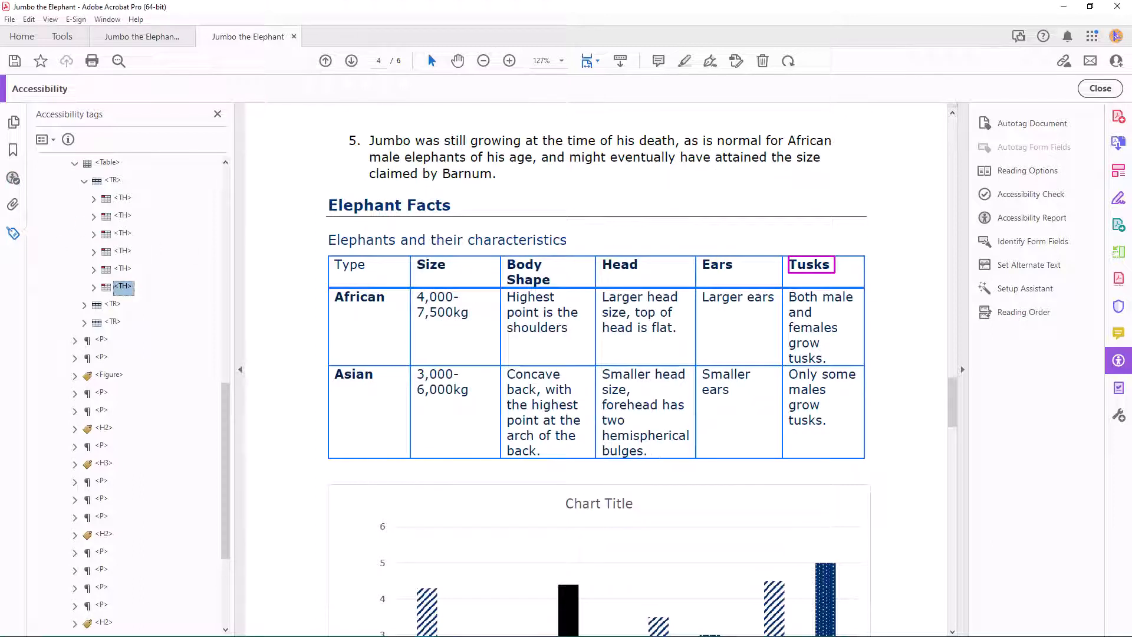
# - Rerun the accessibility check on the failed table Headers rule
pyautogui.click(13, 178)
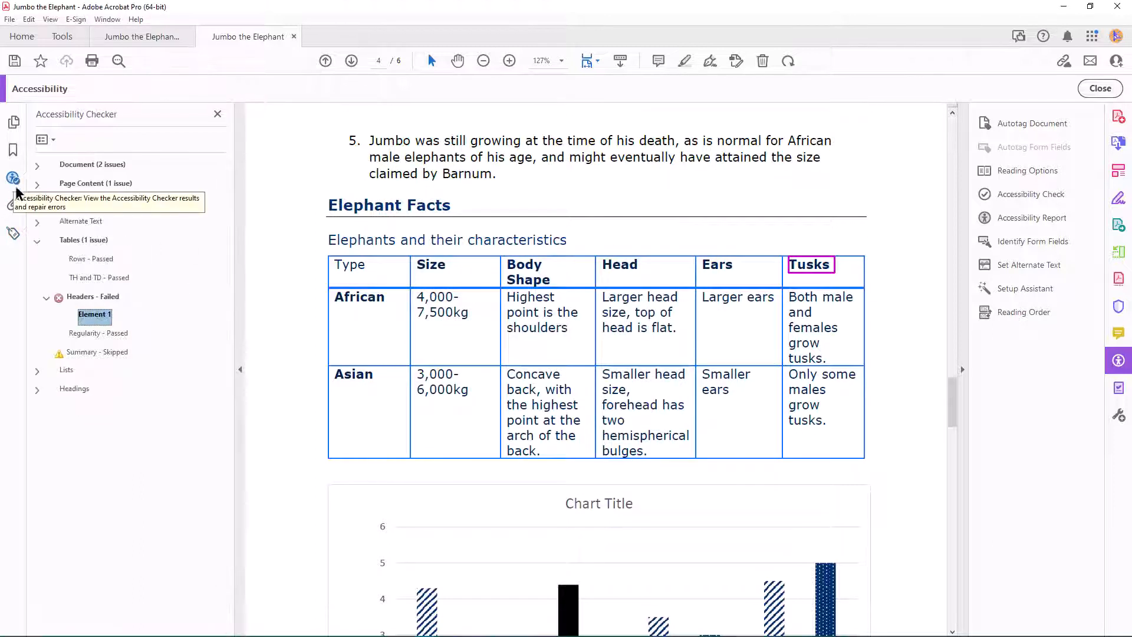
pyautogui.click(98, 300)
pyautogui.rightClick(98, 301)
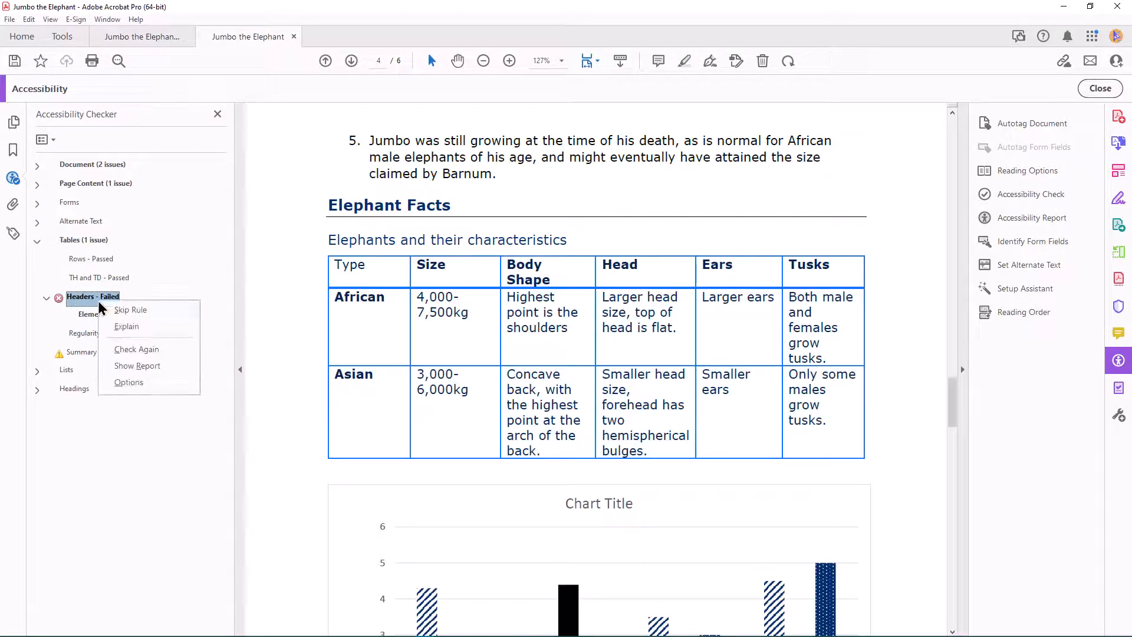
pyautogui.click(133, 348)
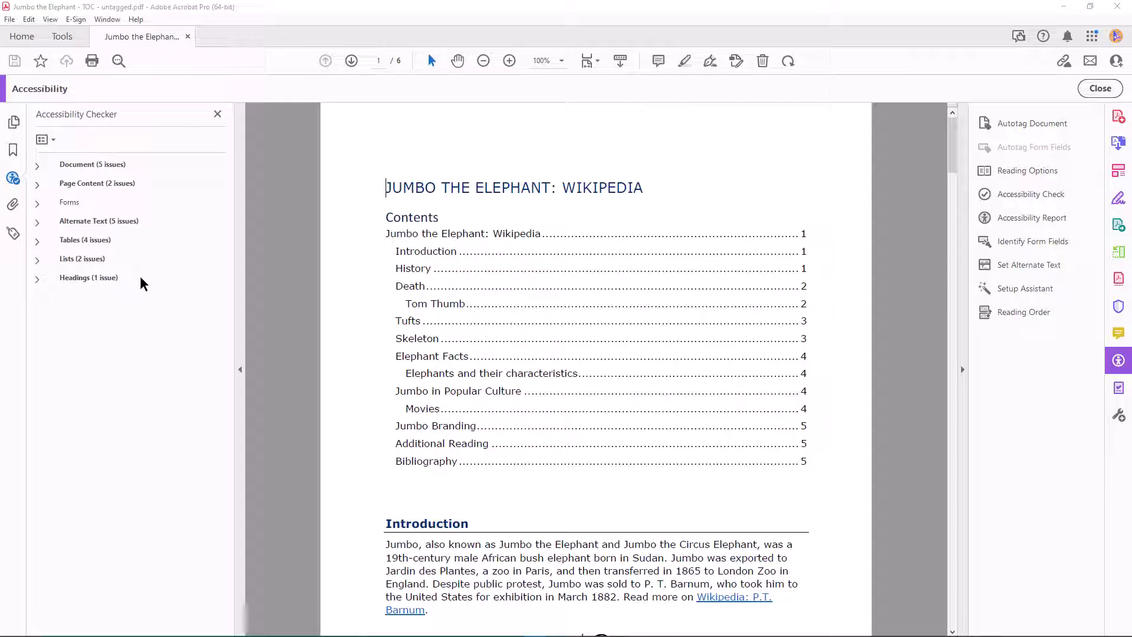
# - Inspect the tag tree of the untagged Jumbo the Elephant PDF and close it
pyautogui.click(13, 234)
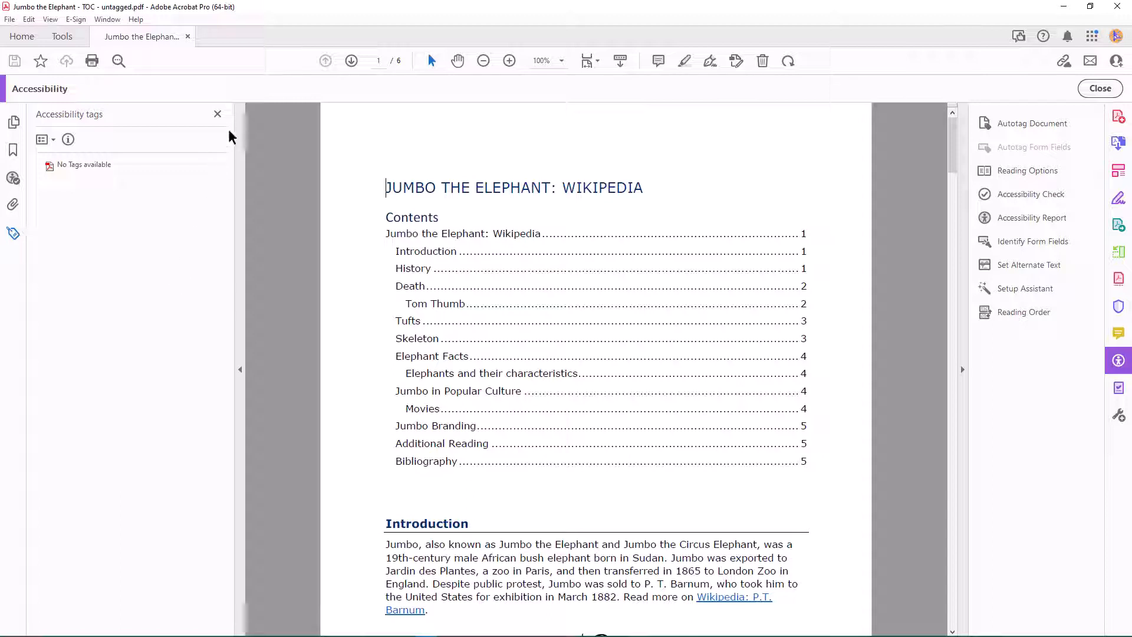
pyautogui.click(217, 114)
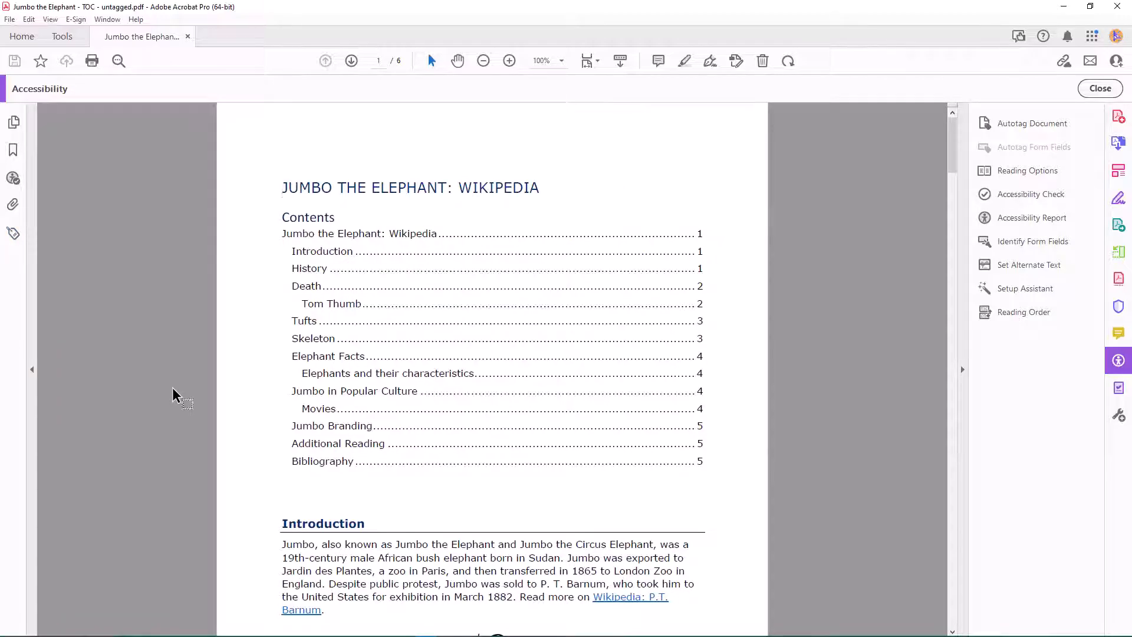
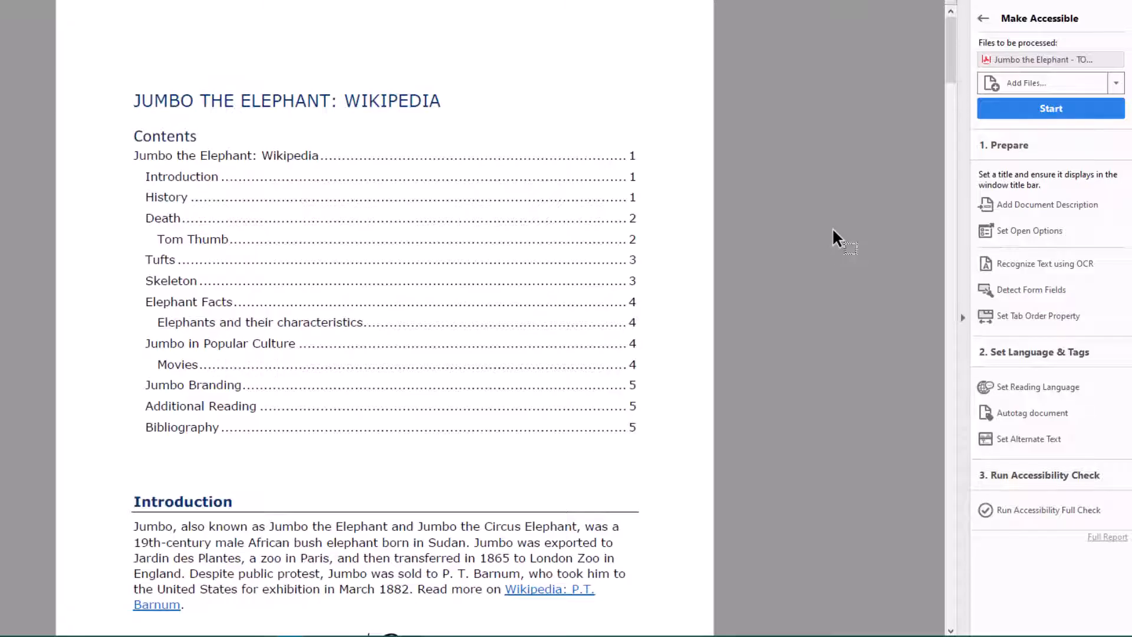
# - Start the Make Accessible action and accept "Jumbo the Elephant: Wikipedia" as the document title
pyautogui.click(1033, 109)
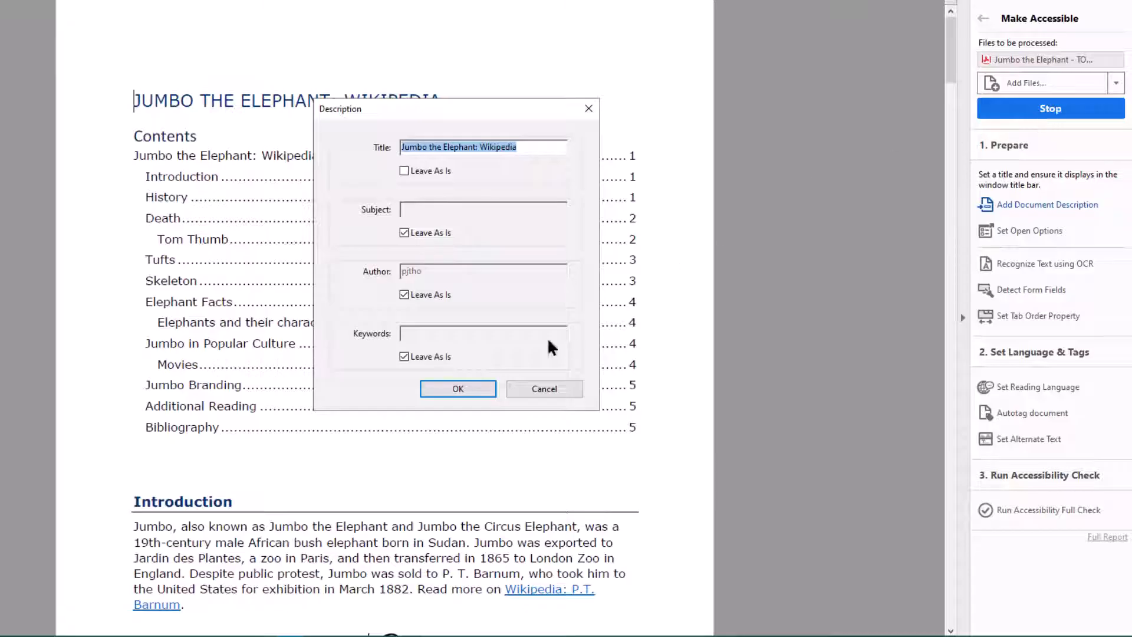
pyautogui.click(451, 382)
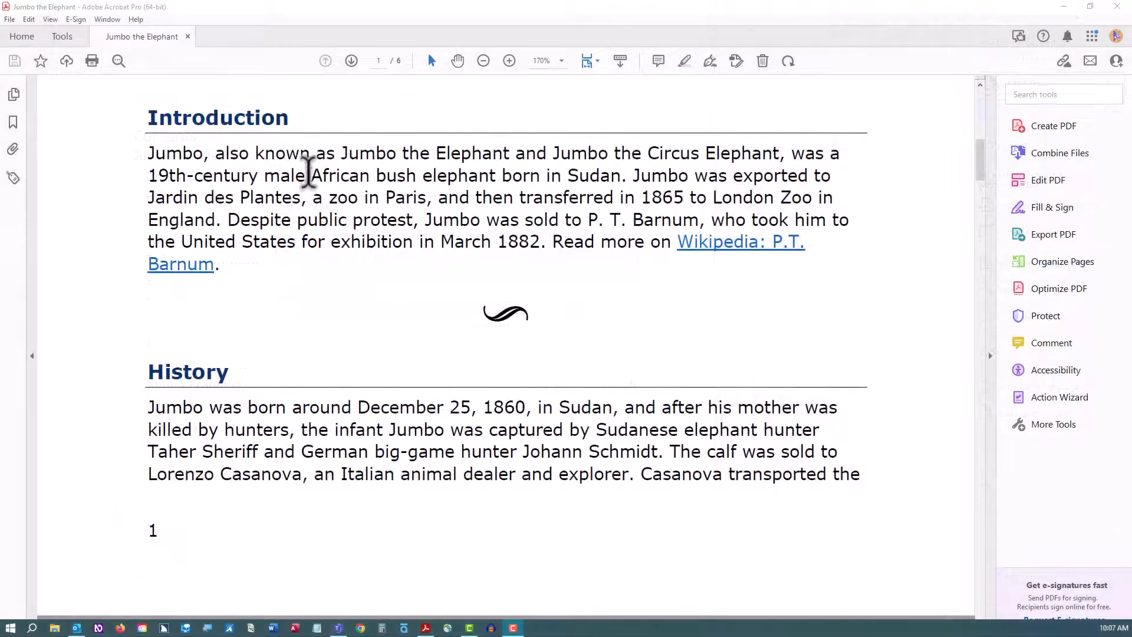
# - Select a passage in the Introduction to test for real text, and skip both text recognition and form field detection
pyautogui.moveTo(311, 176); pyautogui.dragTo(486, 195)
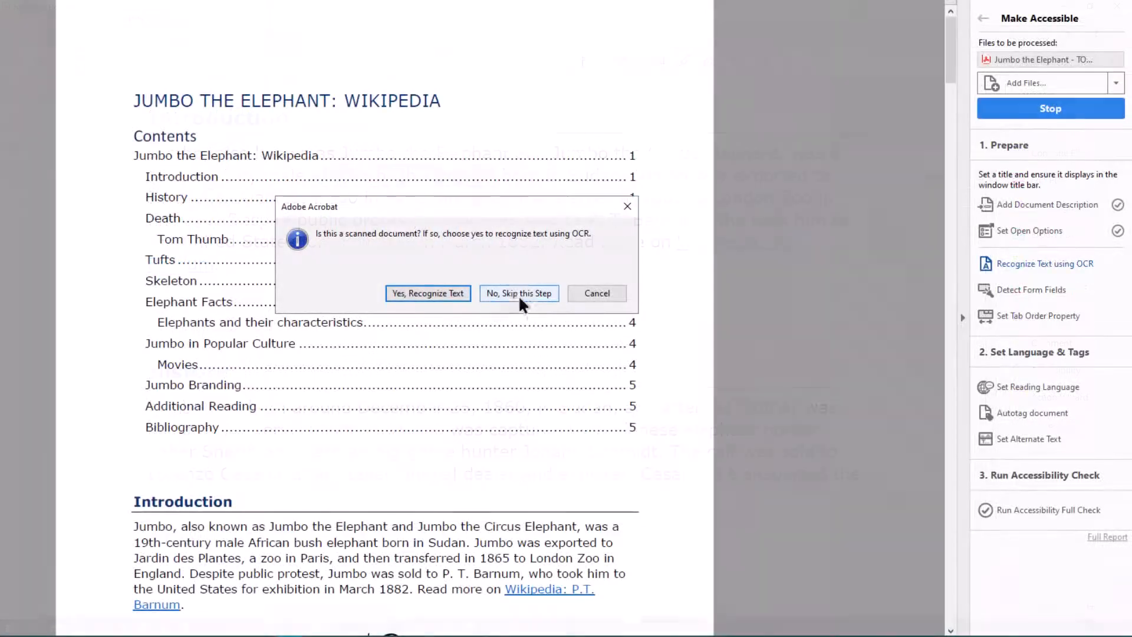
pyautogui.click(510, 293)
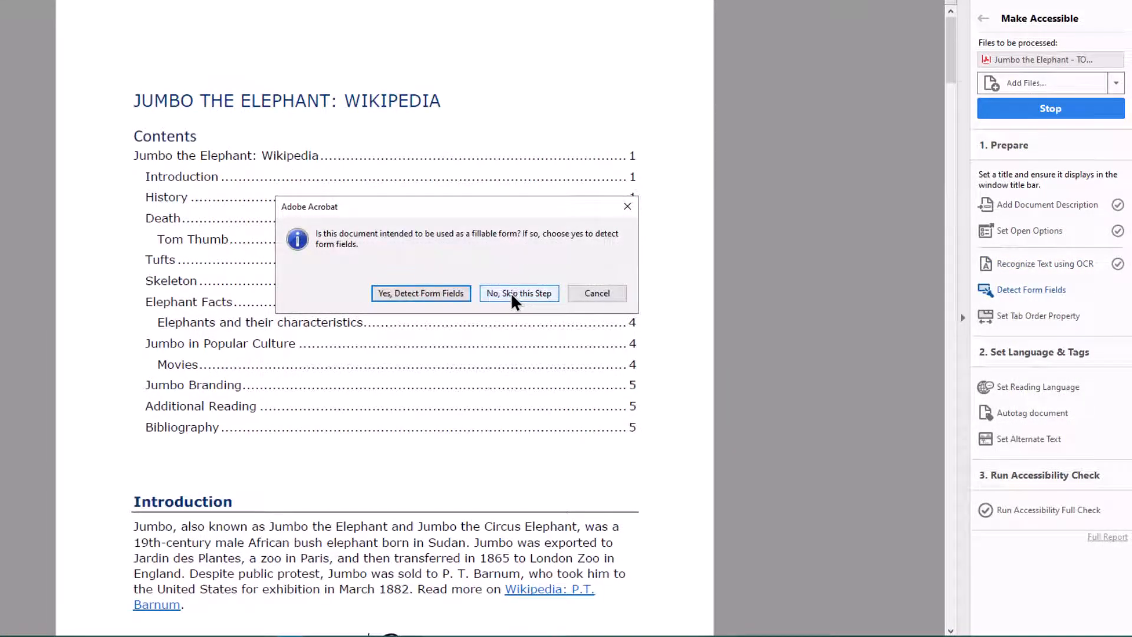
pyautogui.click(511, 293)
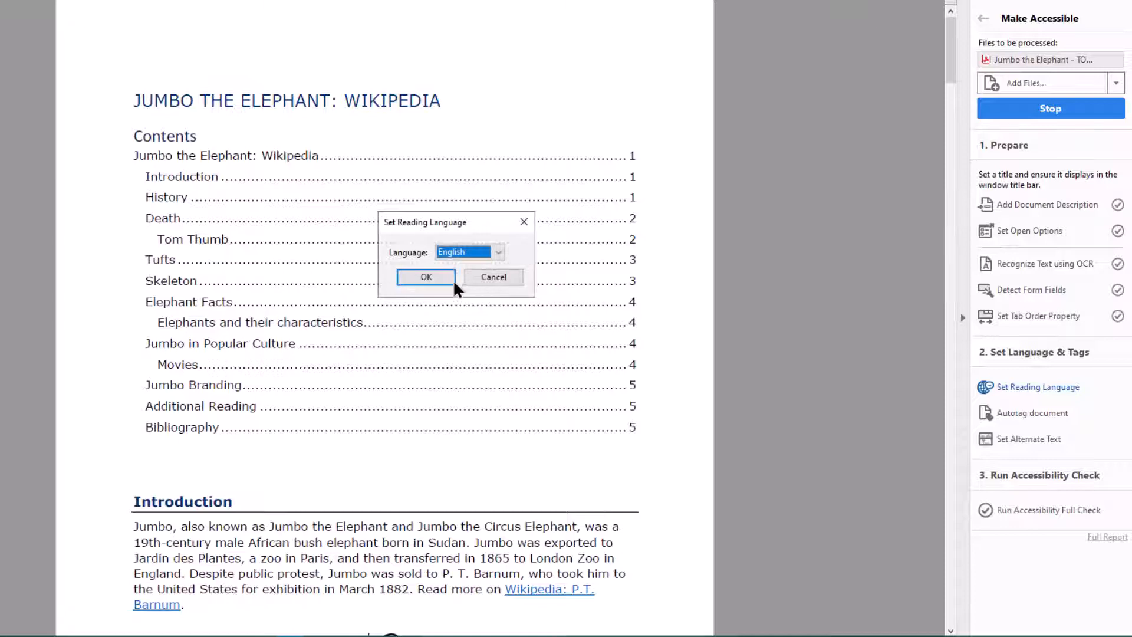
# - Set the reading language to English and mark the first detected figure, the ornament below the Introduction, as decorative
pyautogui.click(417, 276)
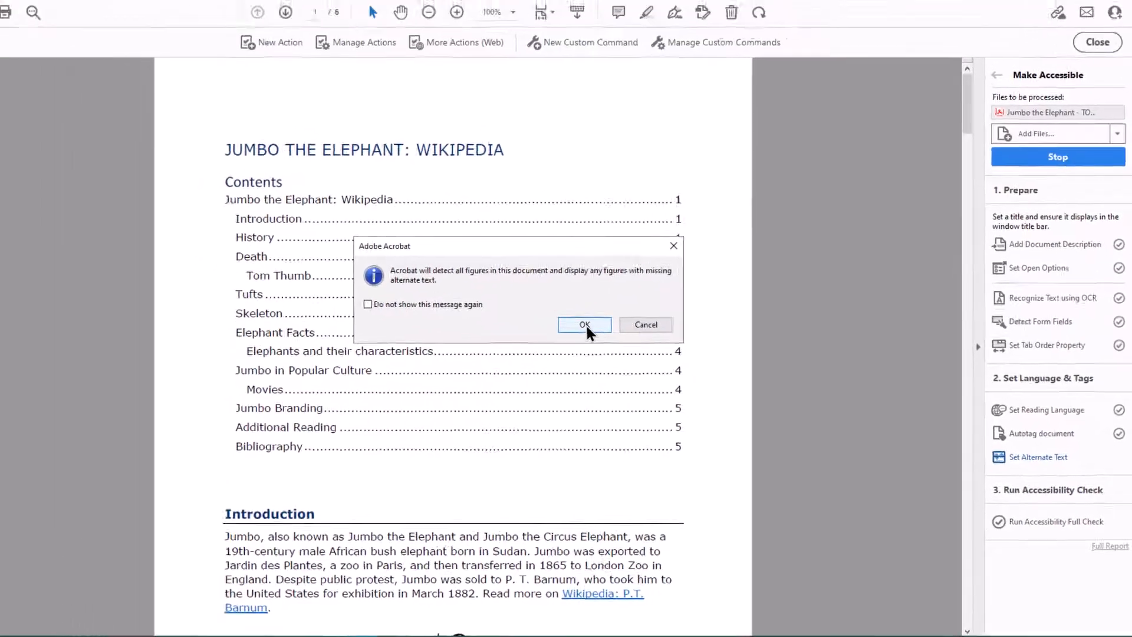
pyautogui.click(530, 293)
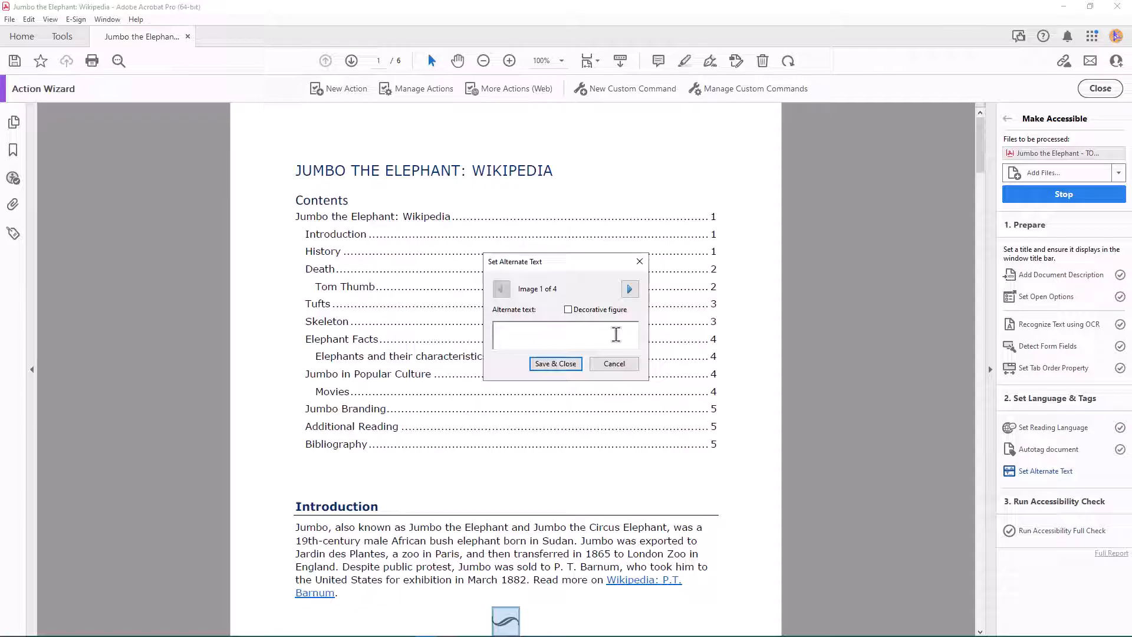
pyautogui.click(569, 310)
pyautogui.click(630, 290)
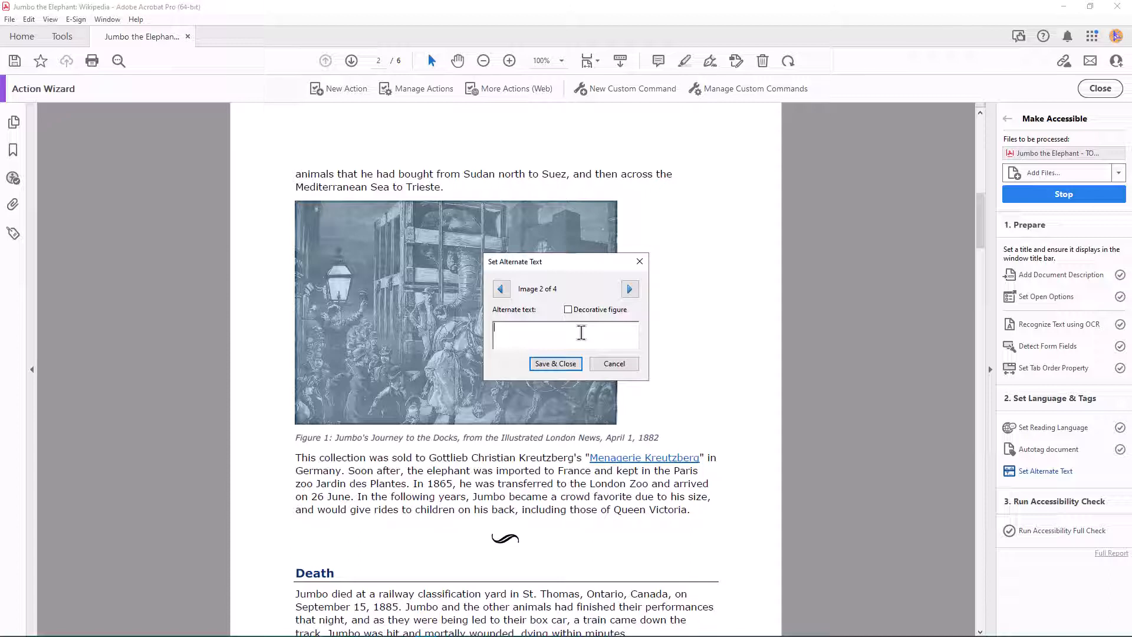
# - Set Figure 1's alternate text to "A crowd of onlookers cheers as an oversized cart carries Jumbo the Elephant to the docks."
pyautogui.write('A crowd of onlookers cheers as an oversized cart ca')
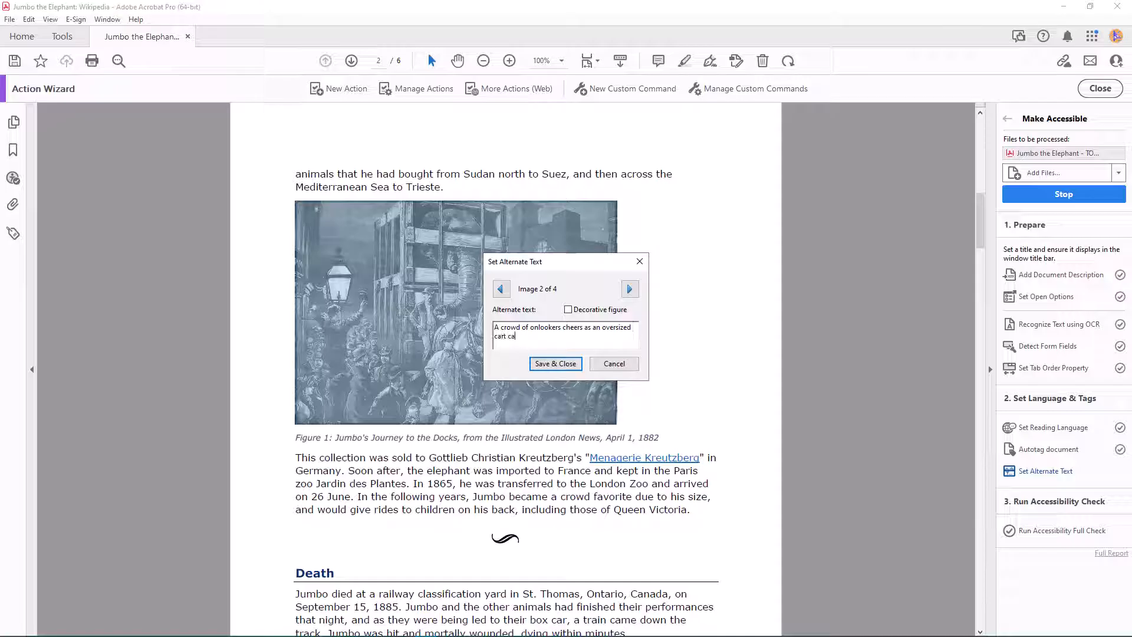
pyautogui.write('rries Jumbo the Elephant to the docks.')
pyautogui.click(636, 293)
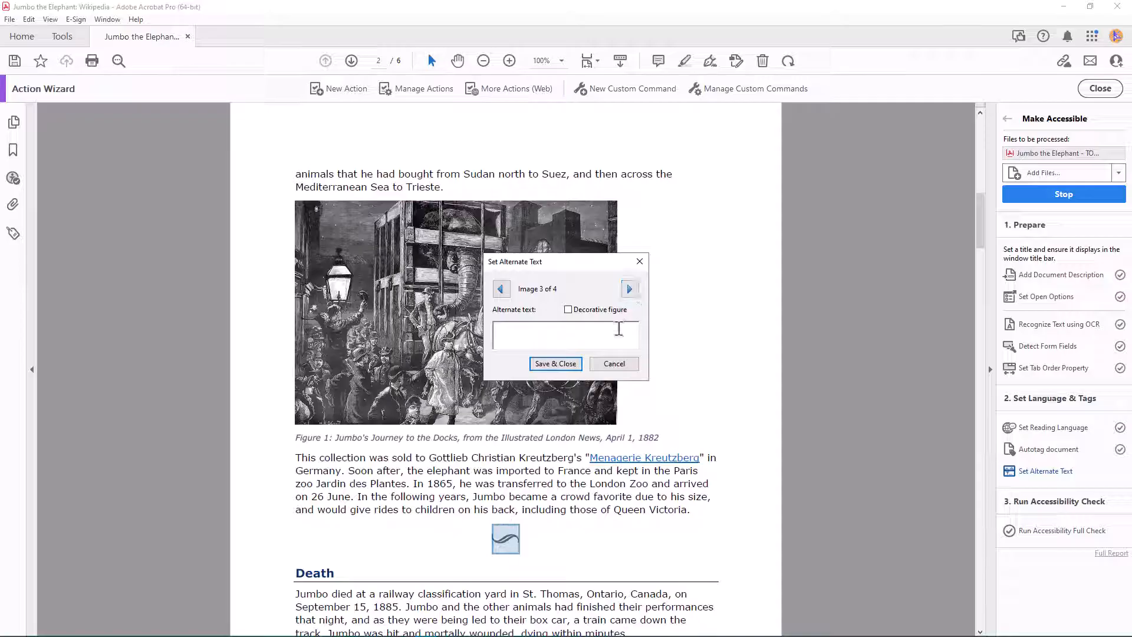
# - Give the Tufts image alt text "Students walk and bike past the statue of Jumbo the Elephant on the Tufts University campus." and start the accessibility check
pyautogui.click(630, 289)
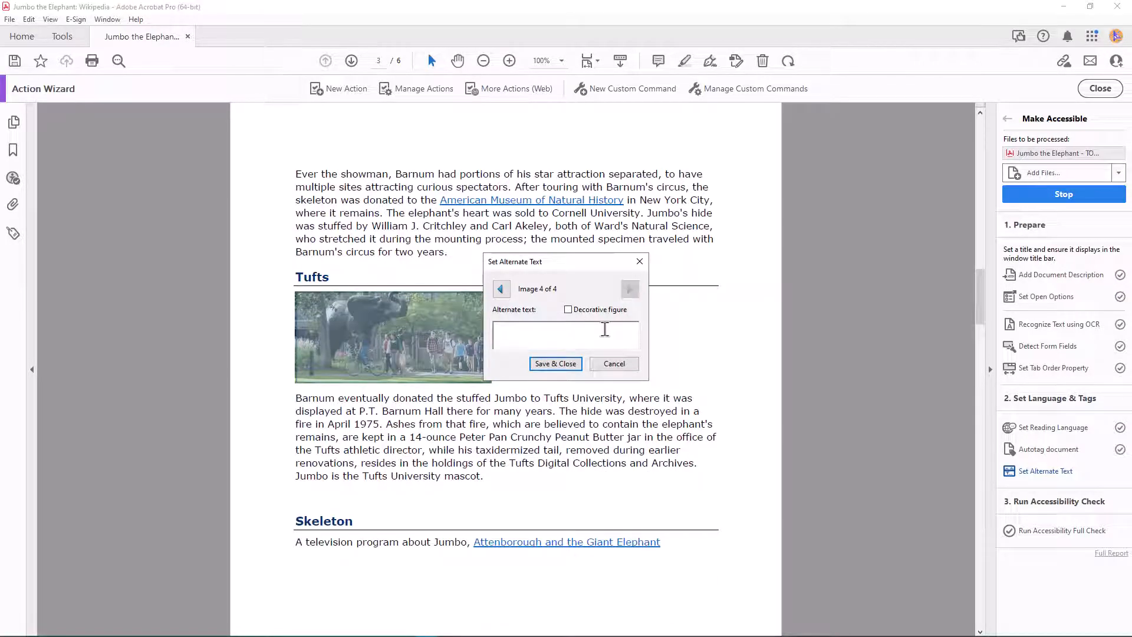
pyautogui.write('Students walk and bike past the statue of Jumbo')
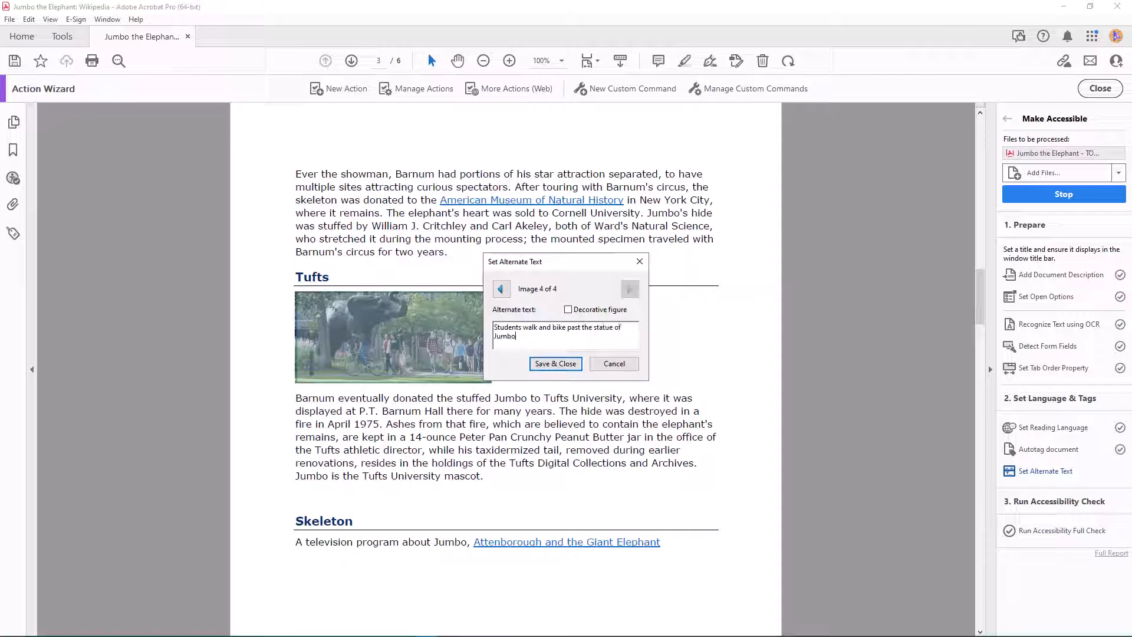
pyautogui.write(' the Elephant on the Tufts University campus.')
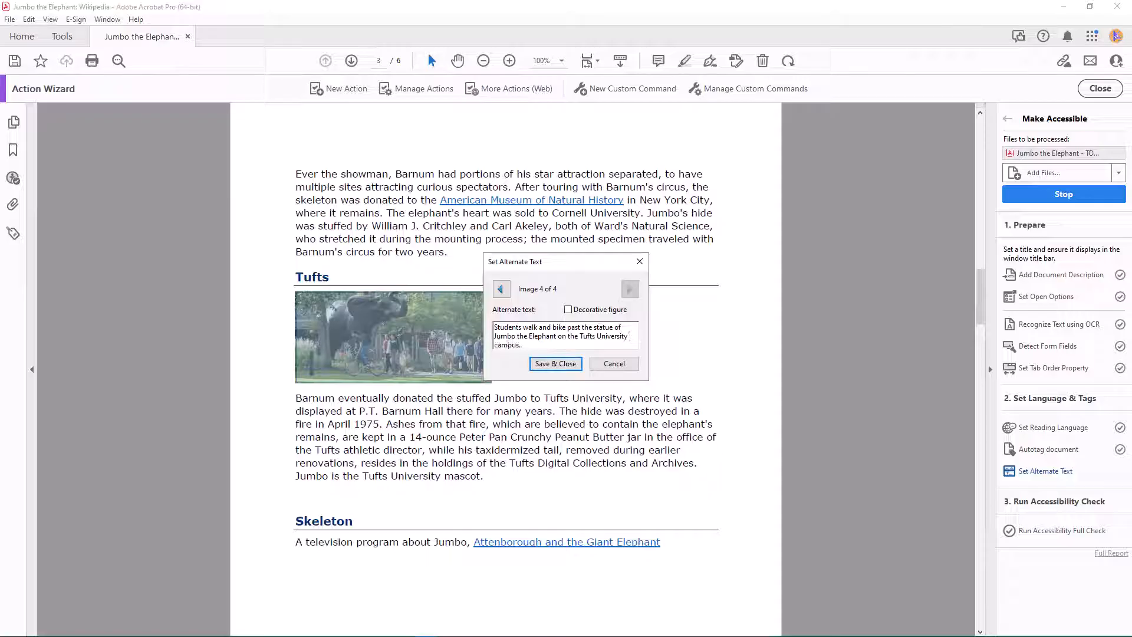
pyautogui.click(567, 364)
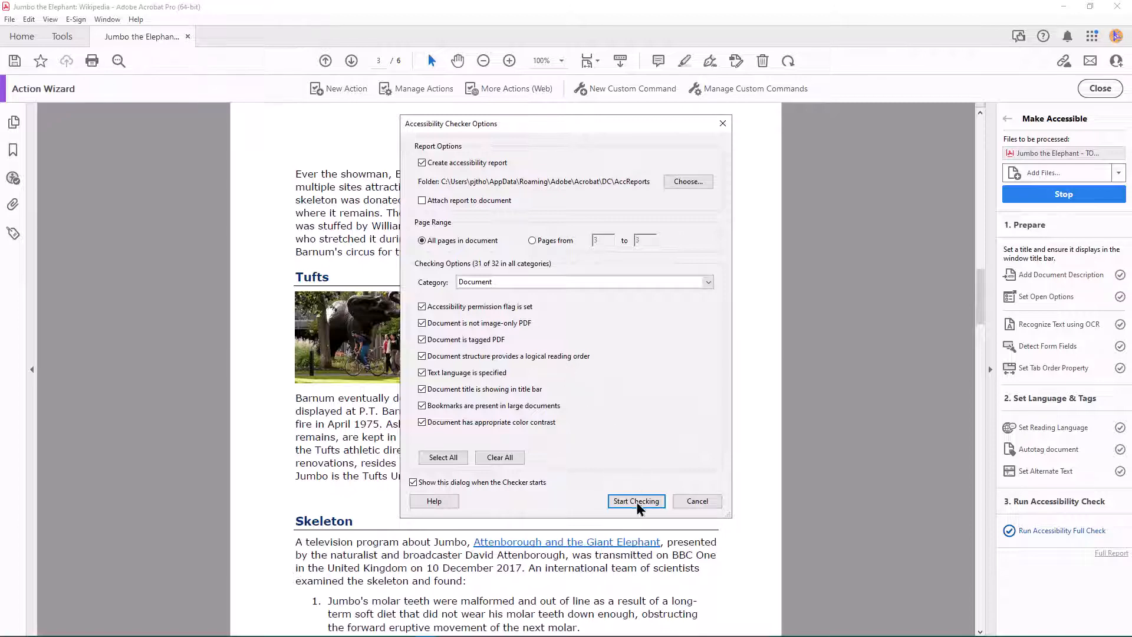
pyautogui.click(638, 503)
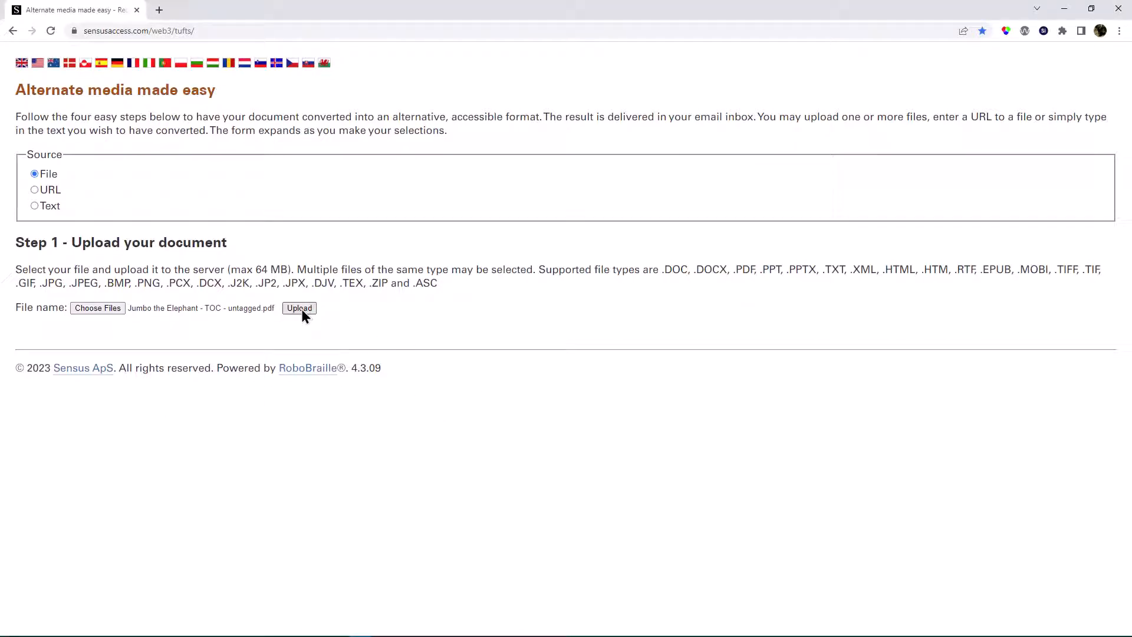
# - On the SensusAccess website, upload "Jumbo the Elephant - TOC - untagged.pdf" and select accessibility conversion as the output format
pyautogui.click(298, 308)
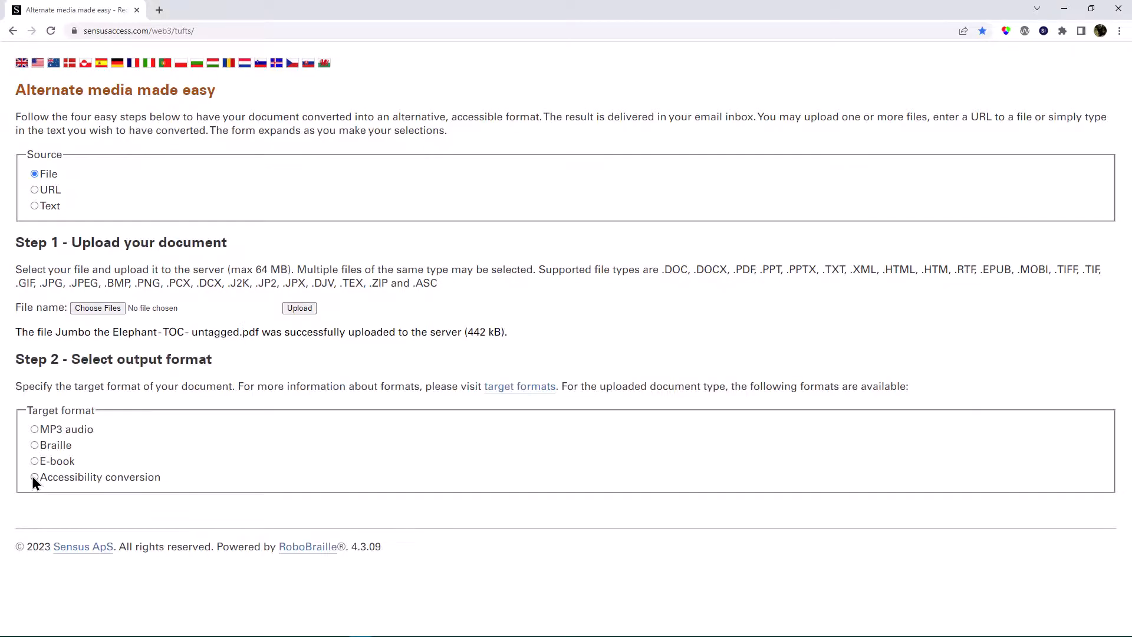
pyautogui.click(35, 477)
# - Choose Tagged PDF (image over text) as the conversion's target format and submit the request with the recipient's email address
pyautogui.scroll(-2, 267, 439)
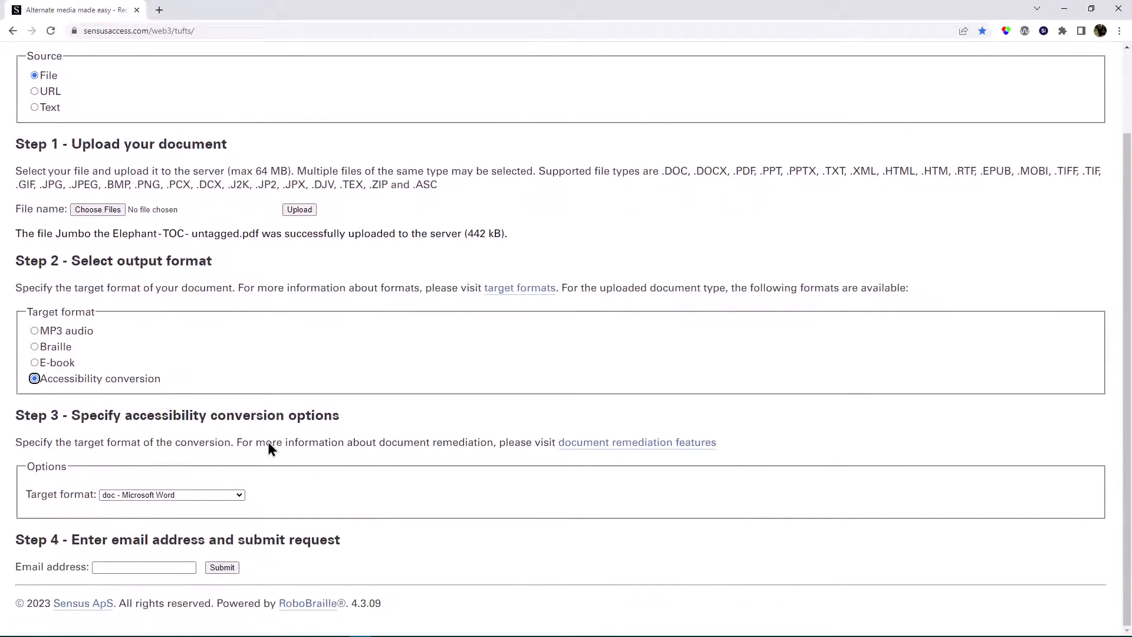
pyautogui.click(239, 495)
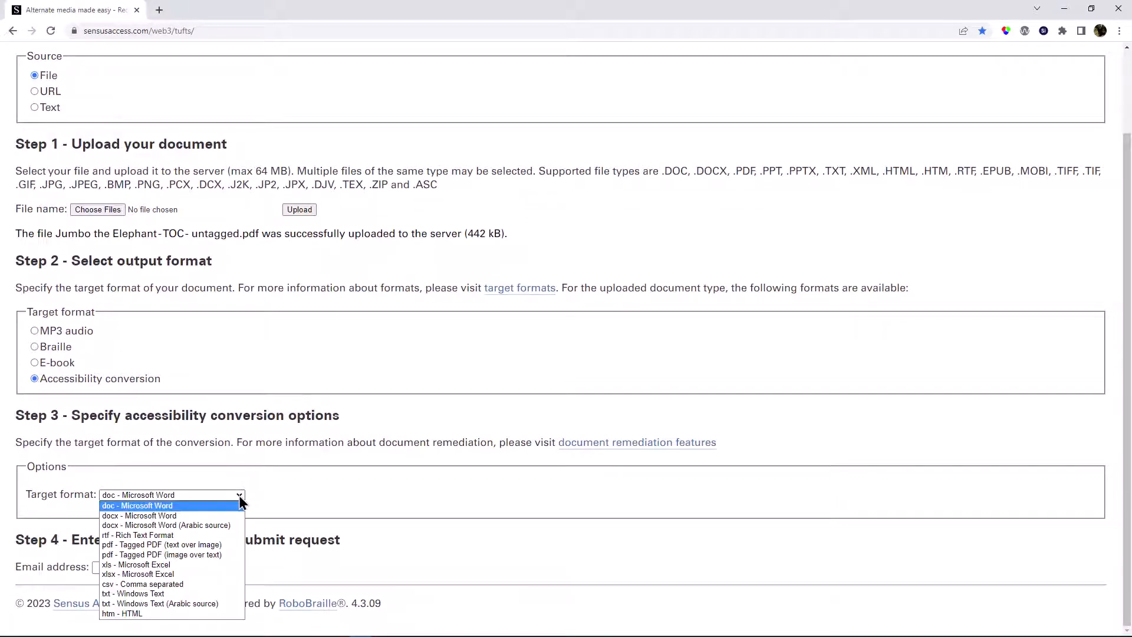
pyautogui.click(225, 558)
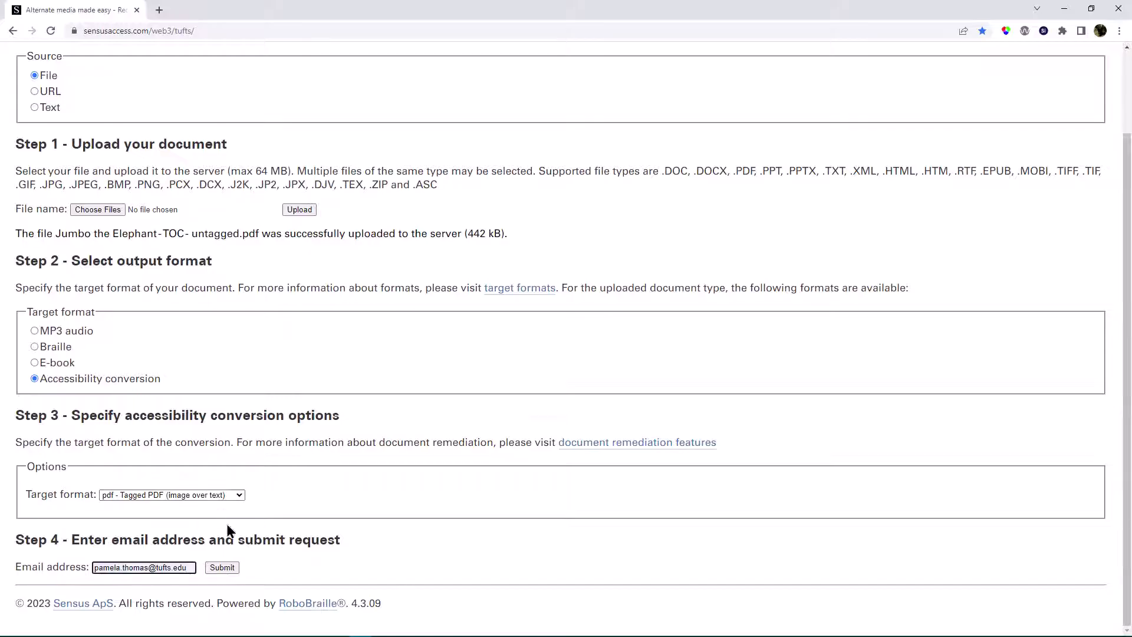
pyautogui.click(222, 567)
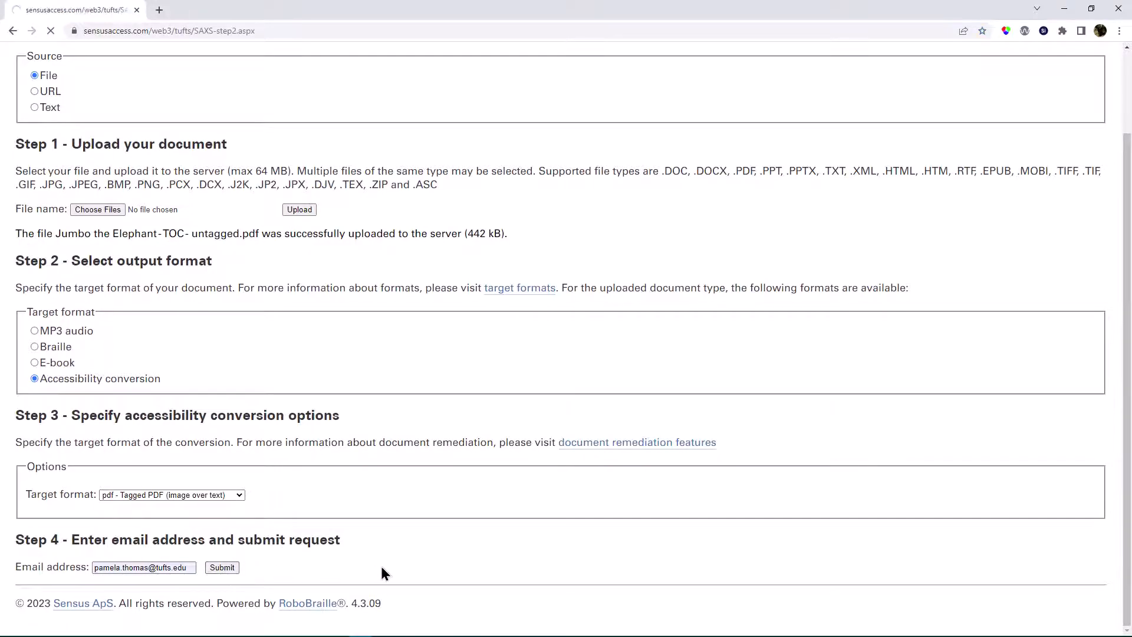